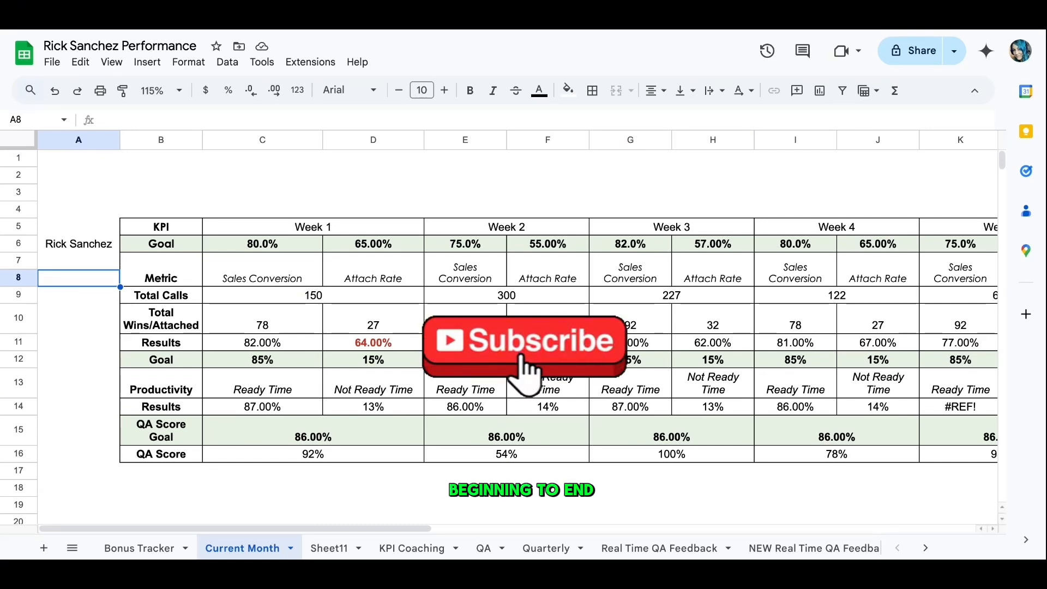
Copy the custom formula from the conditional formatting rule on the Week 1 Attach Rate result in cell D11
{"action": "left_click", "coordinate": [290, 342]}
{"action": "left_click", "coordinate": [288, 245]}
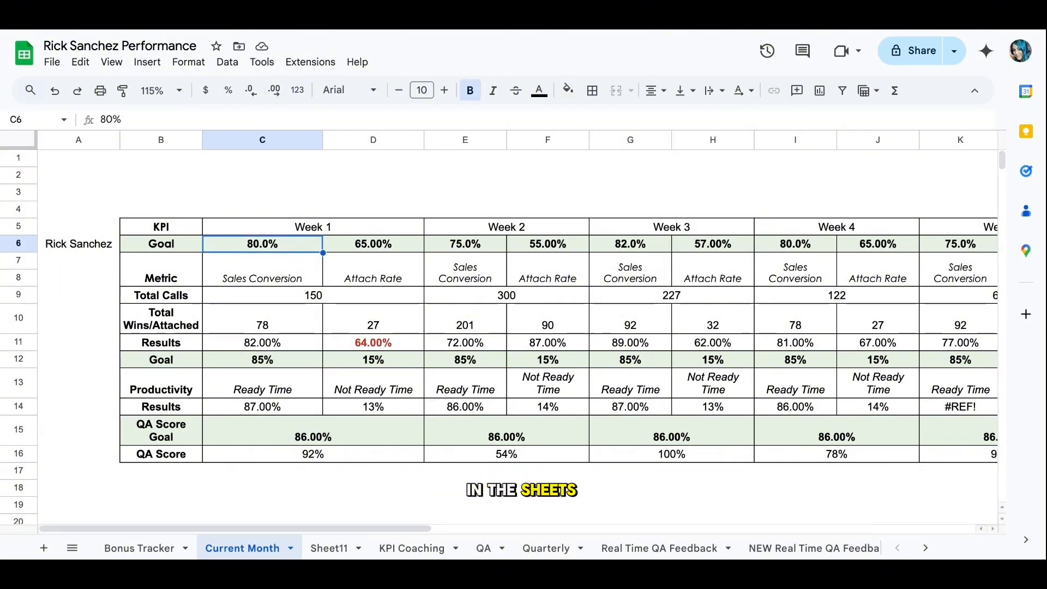
{"action": "left_click", "coordinate": [357, 345]}
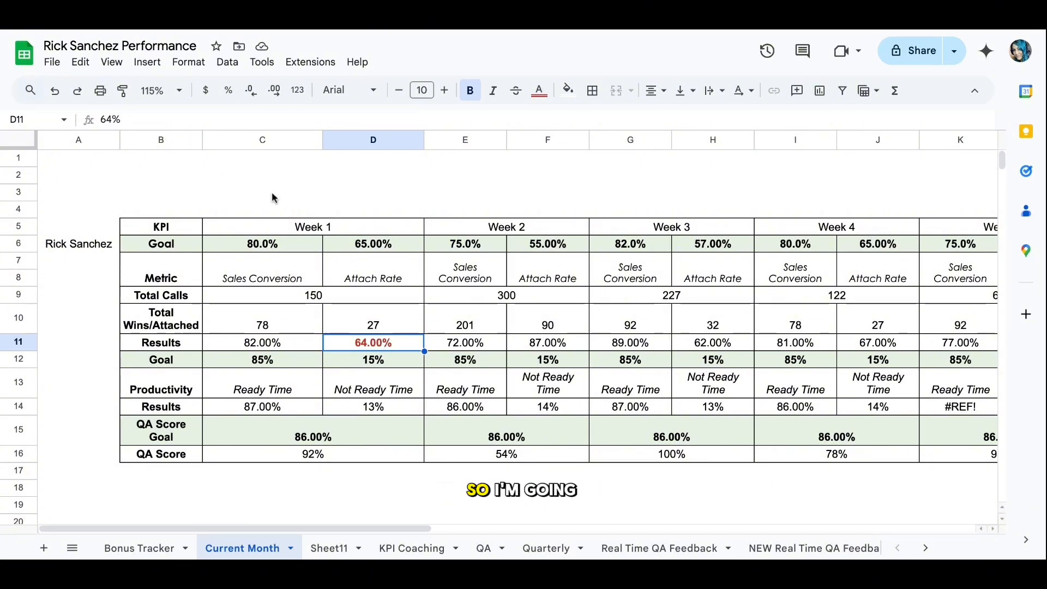
{"action": "left_click", "coordinate": [189, 64]}
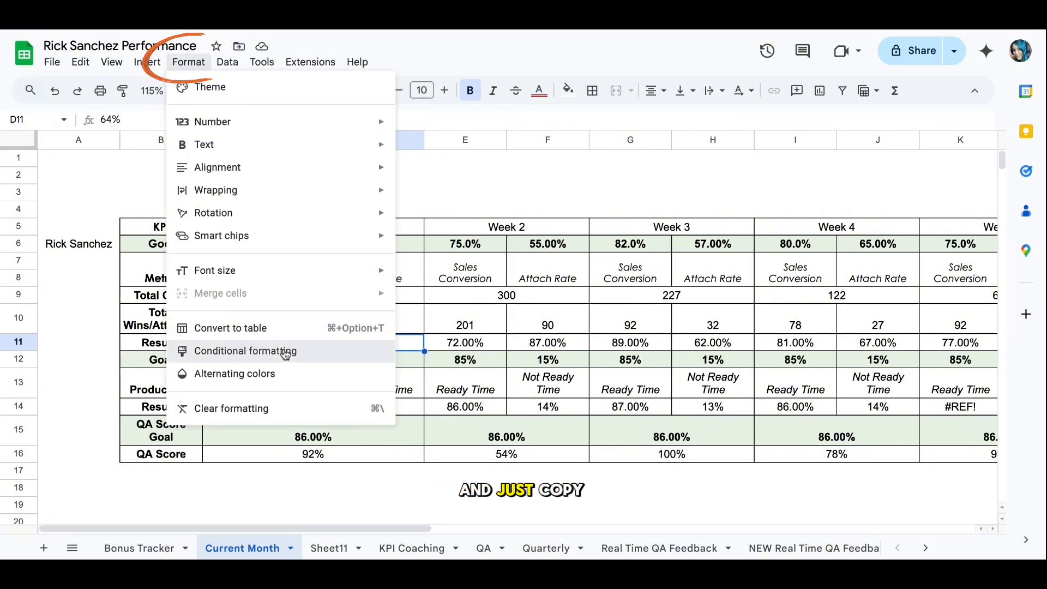
{"action": "left_click", "coordinate": [281, 351]}
{"action": "left_click", "coordinate": [889, 128]}
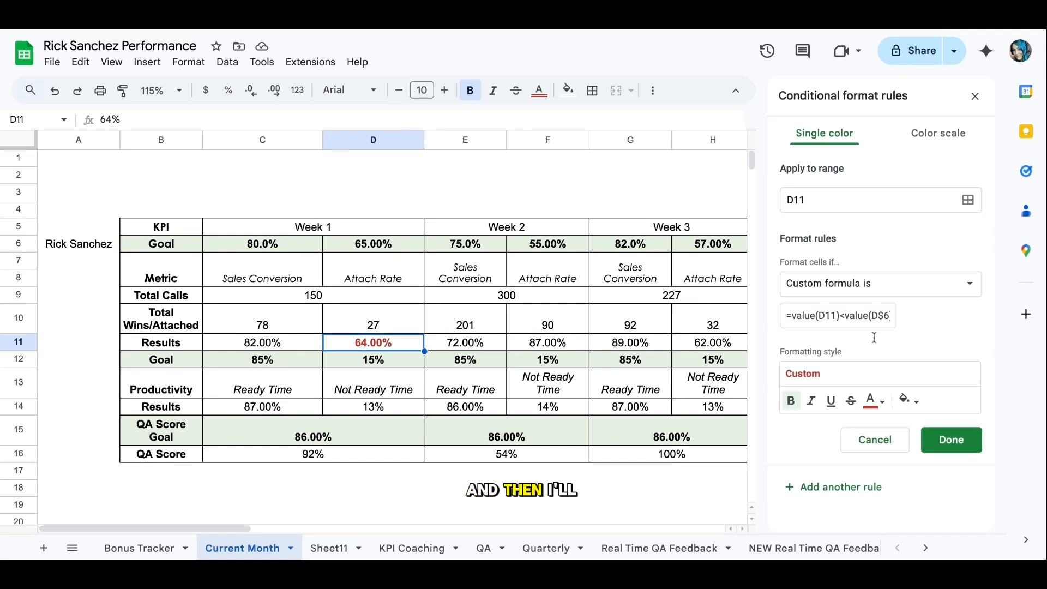
{"action": "left_click", "coordinate": [785, 314]}
{"action": "left_click_drag", "start_coordinate": [785, 314], "coordinate": [888, 314]}
{"action": "key", "text": "ctrl+c"}
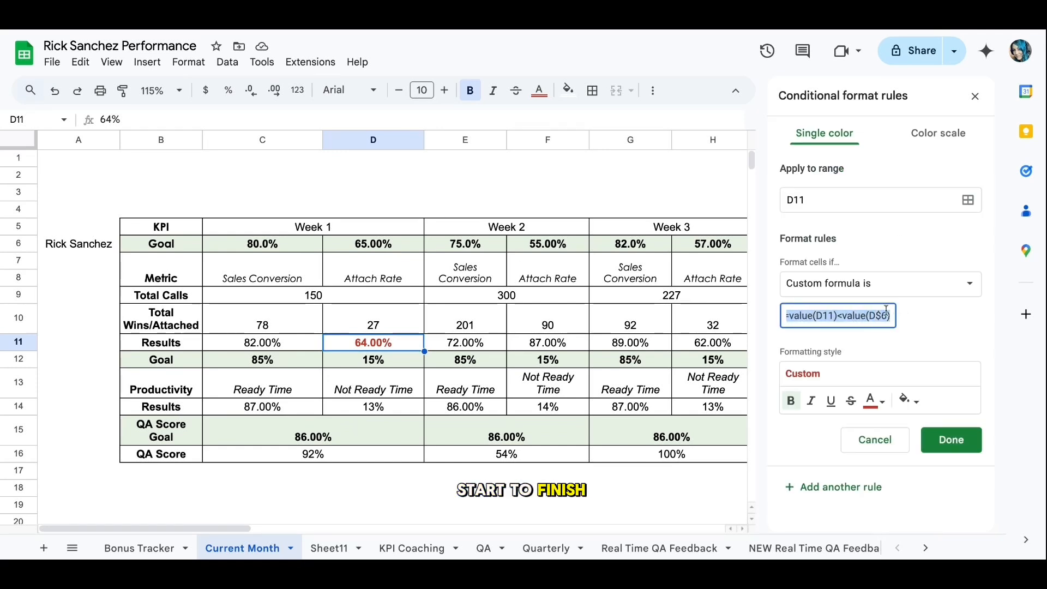
{"action": "left_click", "coordinate": [950, 438]}
{"action": "left_click", "coordinate": [975, 96]}
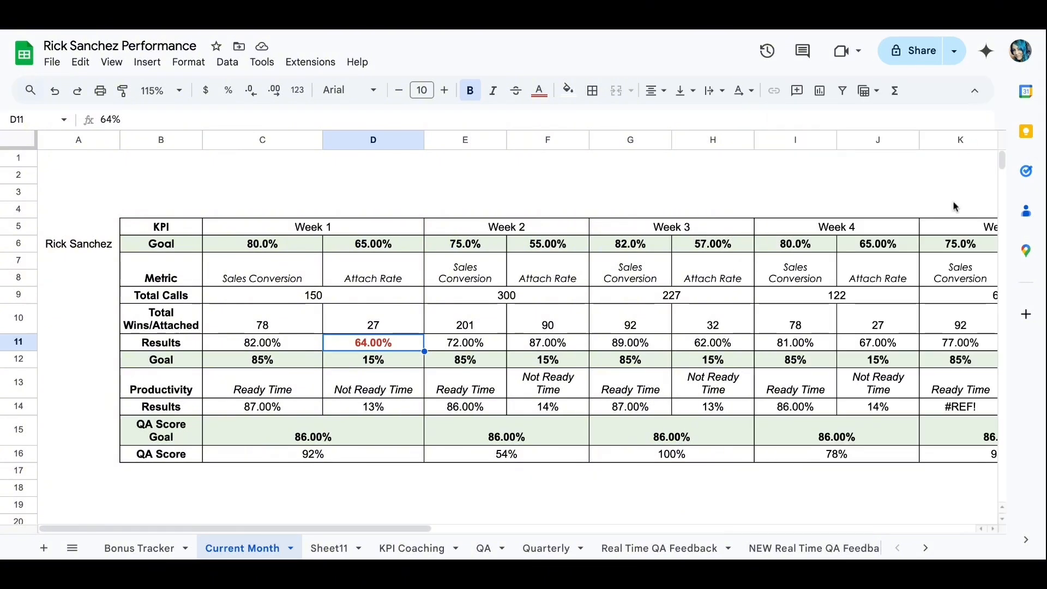
Start a custom-formula conditional formatting rule for cell C11 and paste in the copied formula =value(D11)<value(D$6)
{"action": "left_click", "coordinate": [270, 341]}
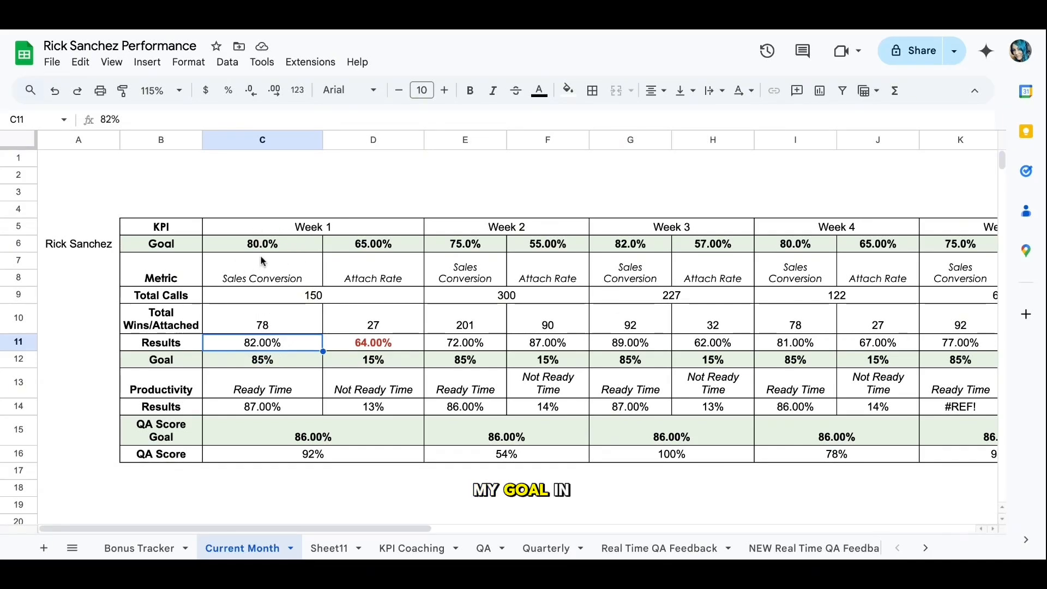
{"action": "left_click", "coordinate": [190, 62]}
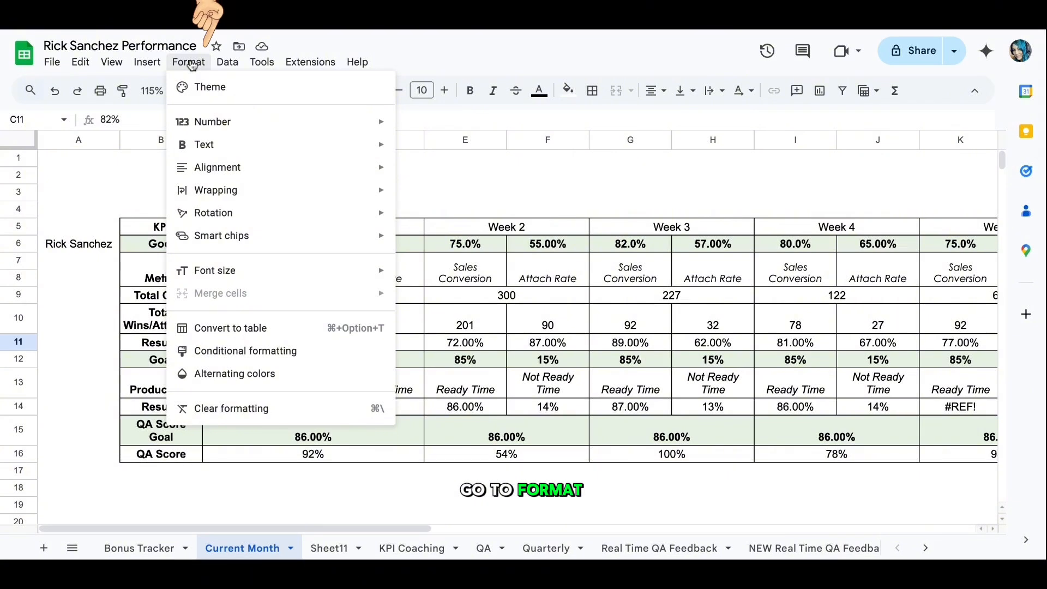
{"action": "left_click", "coordinate": [245, 352]}
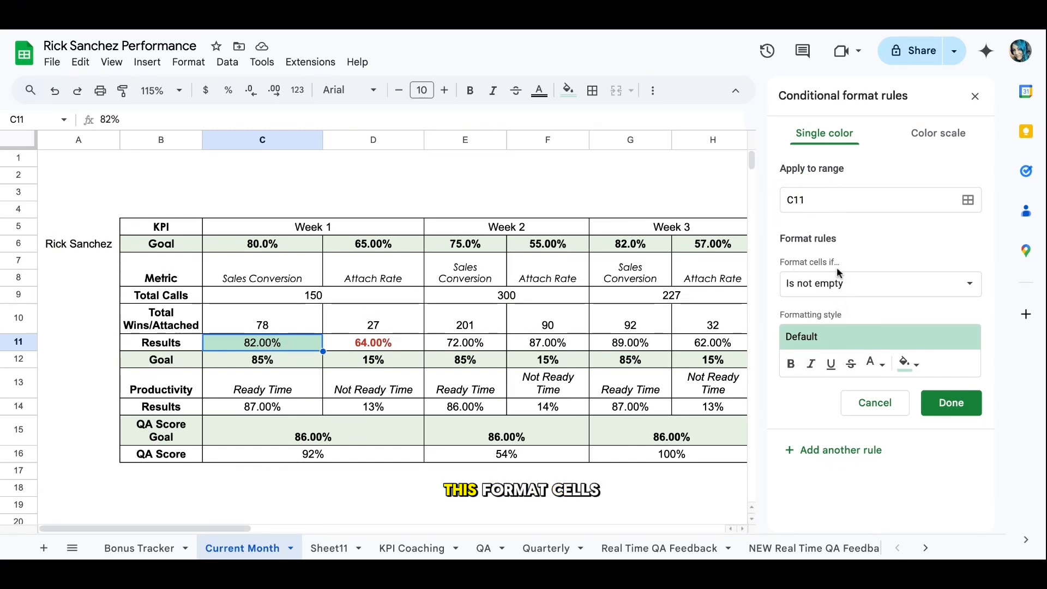
{"action": "left_click", "coordinate": [842, 284]}
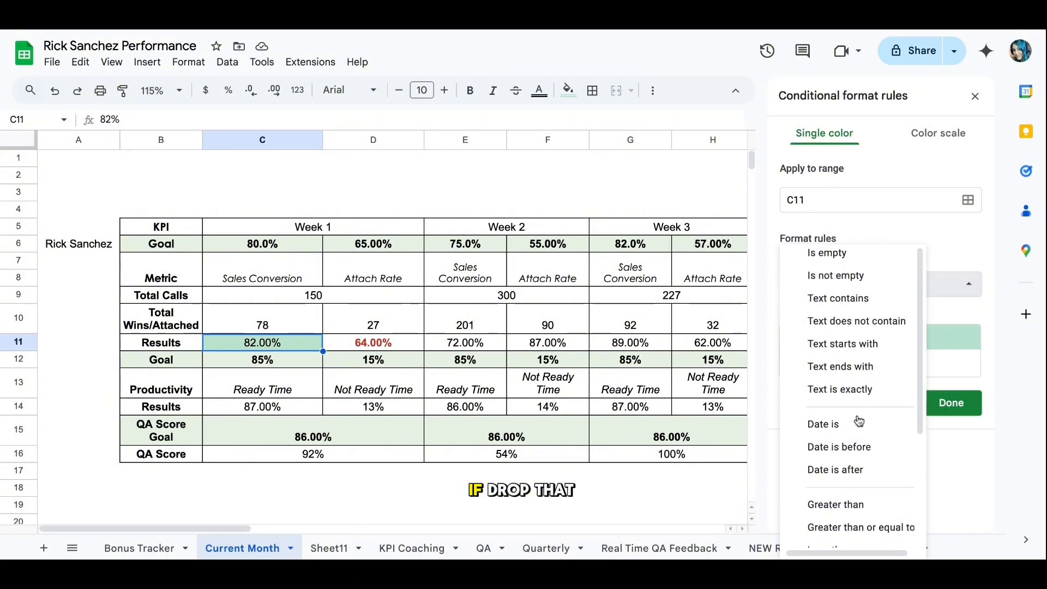
{"action": "scroll", "coordinate": [858, 417], "scroll_direction": "down", "scroll_amount": 3}
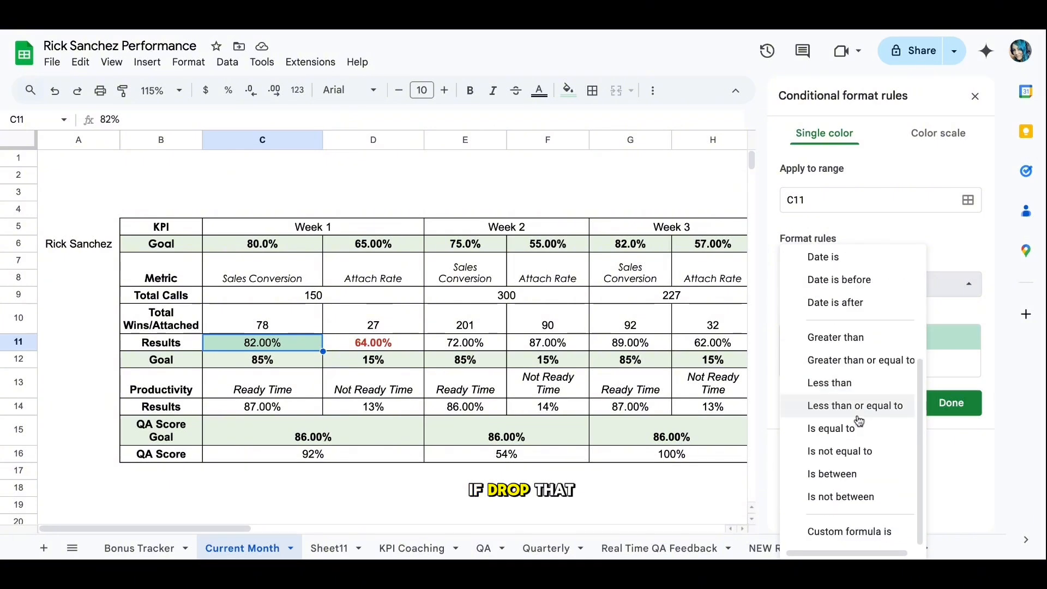
{"action": "left_click", "coordinate": [847, 539]}
{"action": "left_click", "coordinate": [818, 315]}
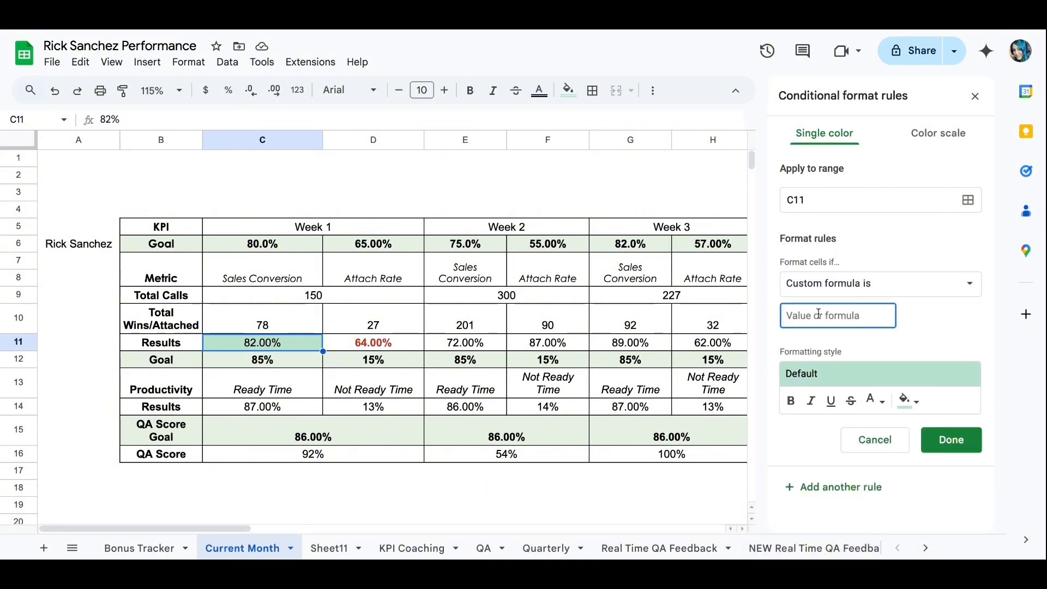
{"action": "key", "text": "ctrl+v"}
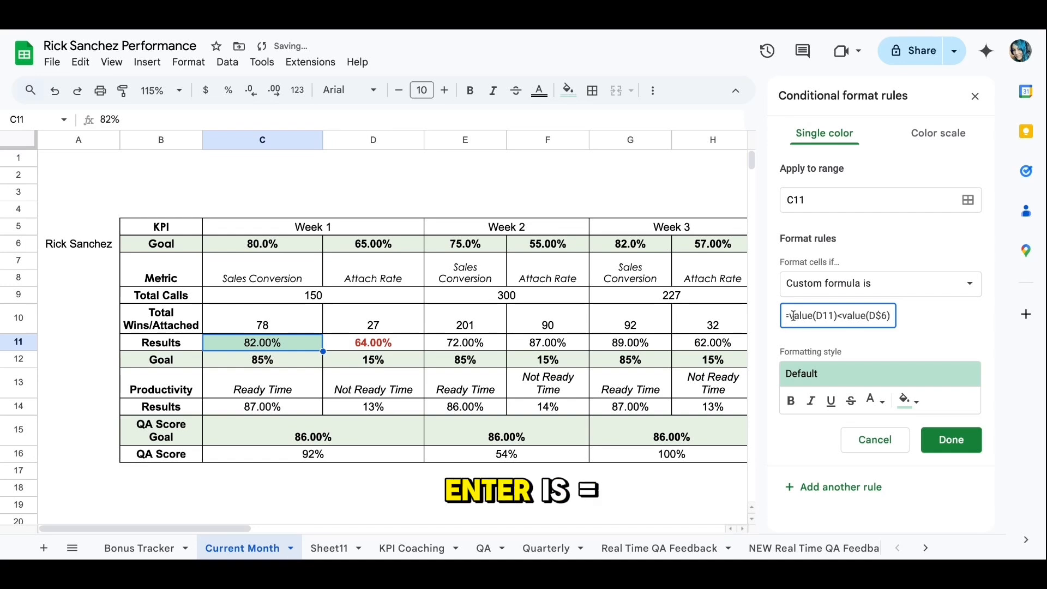
Edit the C11 rule's formula to =value(C11)>=value(C$6) so it tests for meeting or exceeding the goal
{"action": "left_click_drag", "start_coordinate": [792, 315], "coordinate": [772, 317]}
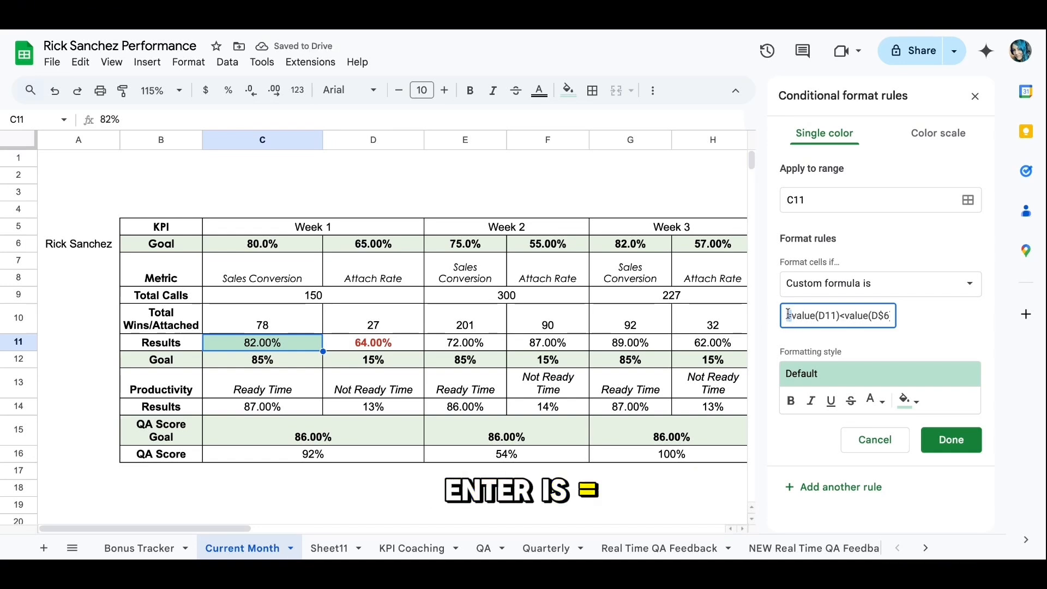
{"action": "left_click", "coordinate": [825, 319]}
{"action": "key", "text": "BackSpace"}
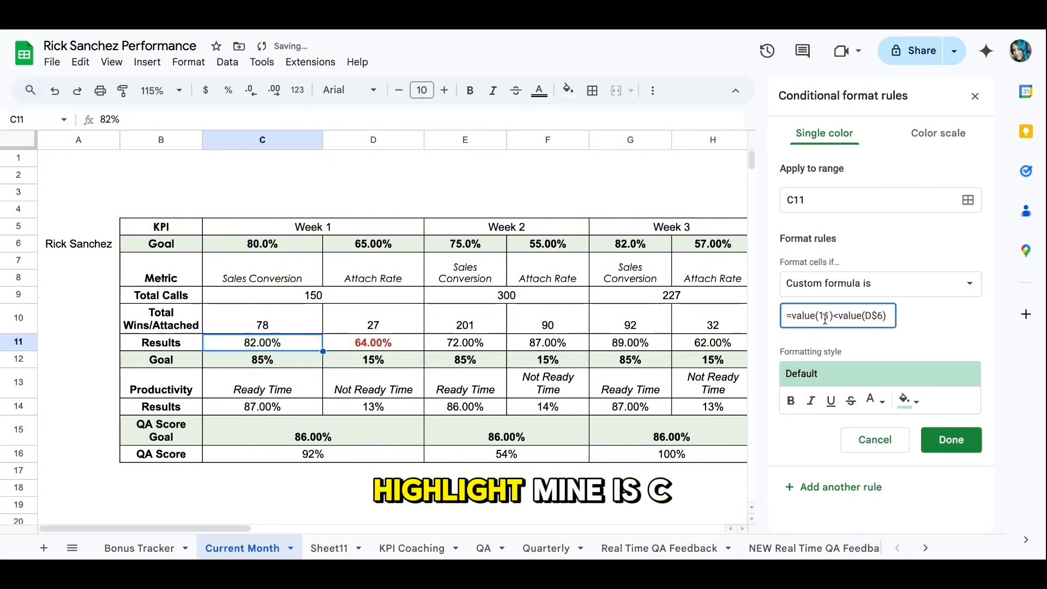
{"action": "type", "text": "C"}
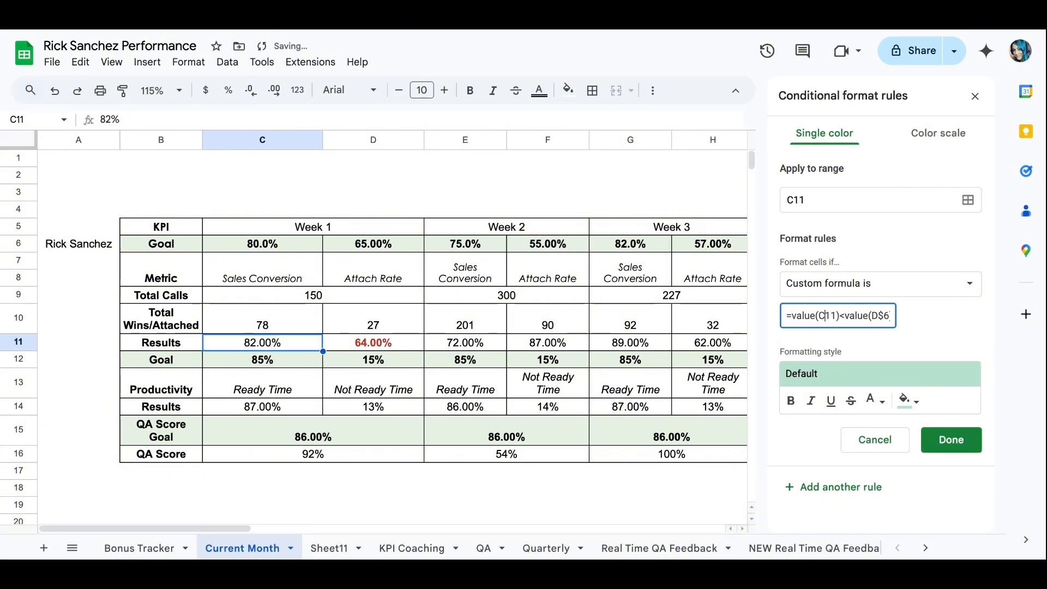
{"action": "left_click", "coordinate": [845, 315]}
{"action": "key", "text": "BackSpace"}
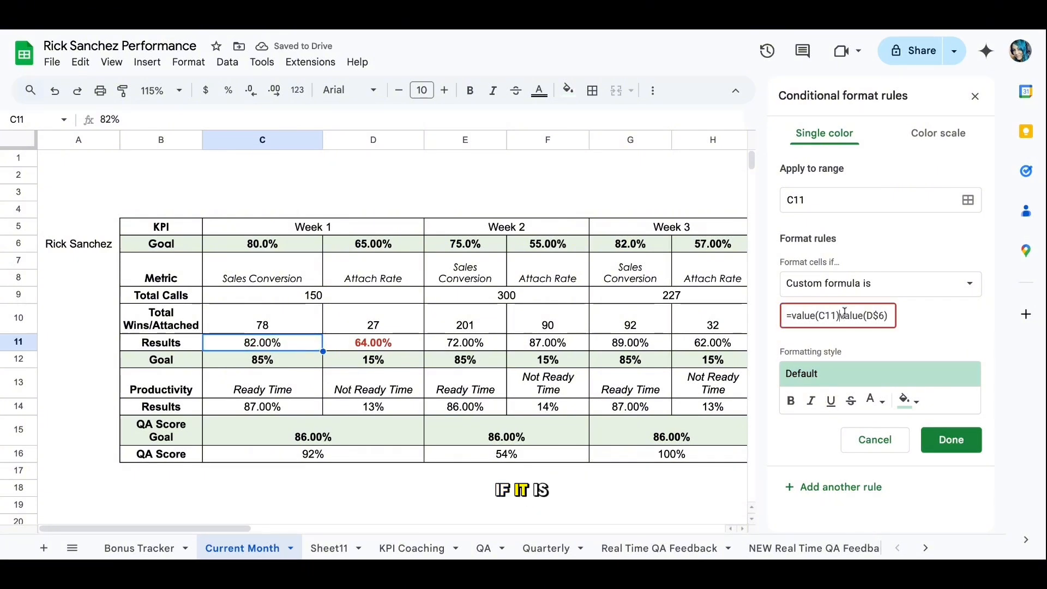
{"action": "type", "text": ">"}
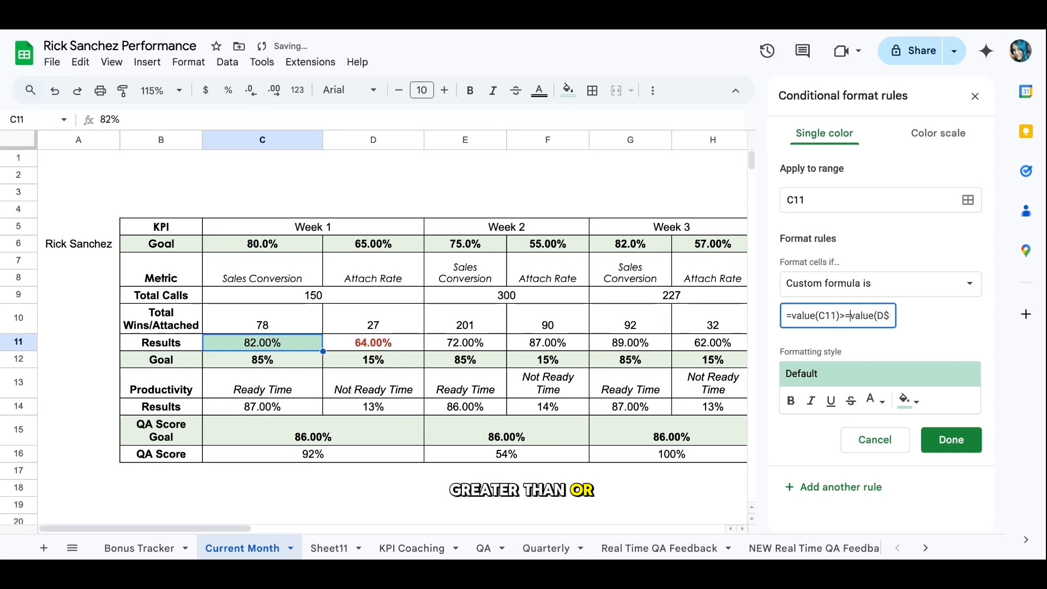
{"action": "type", "text": "="}
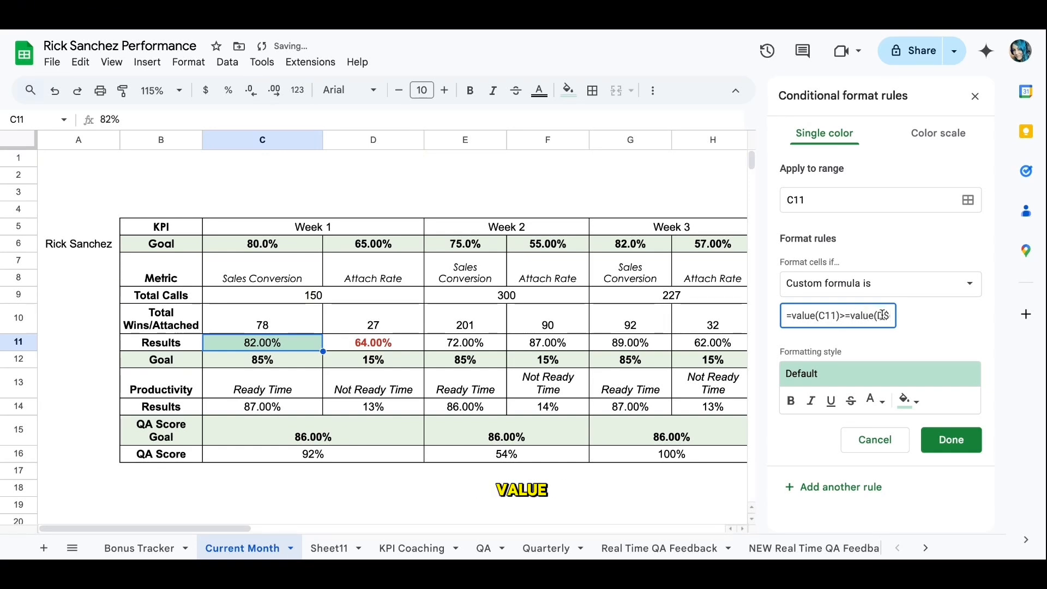
{"action": "left_click", "coordinate": [882, 315]}
{"action": "key", "text": "BackSpace"}
{"action": "type", "text": "C"}
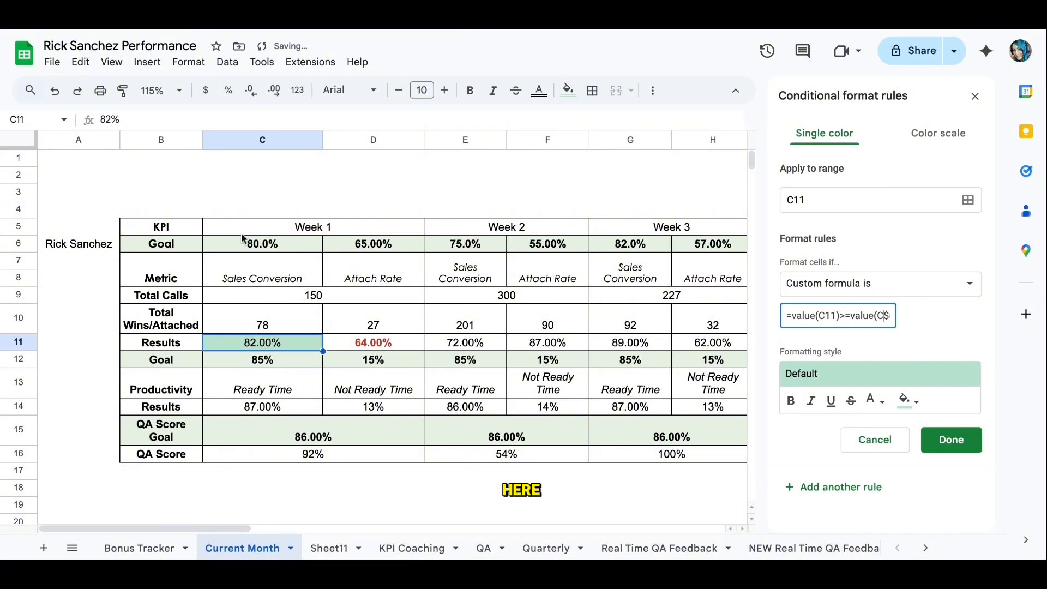
Set the C11 rule's formatting style to green bold text with no fill and save the rule
{"action": "left_click", "coordinate": [815, 375]}
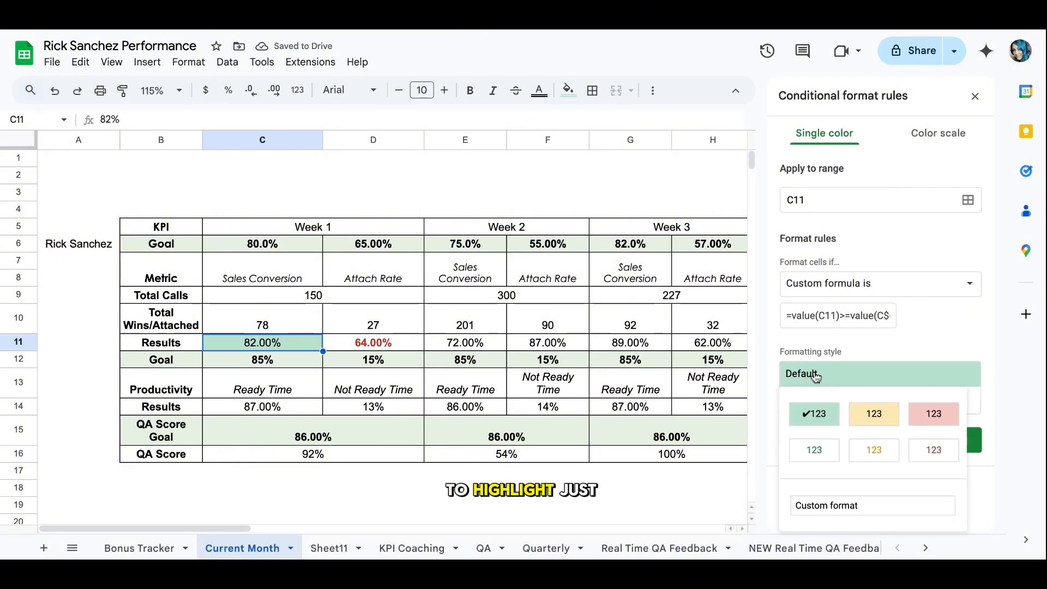
{"action": "left_click", "coordinate": [815, 450]}
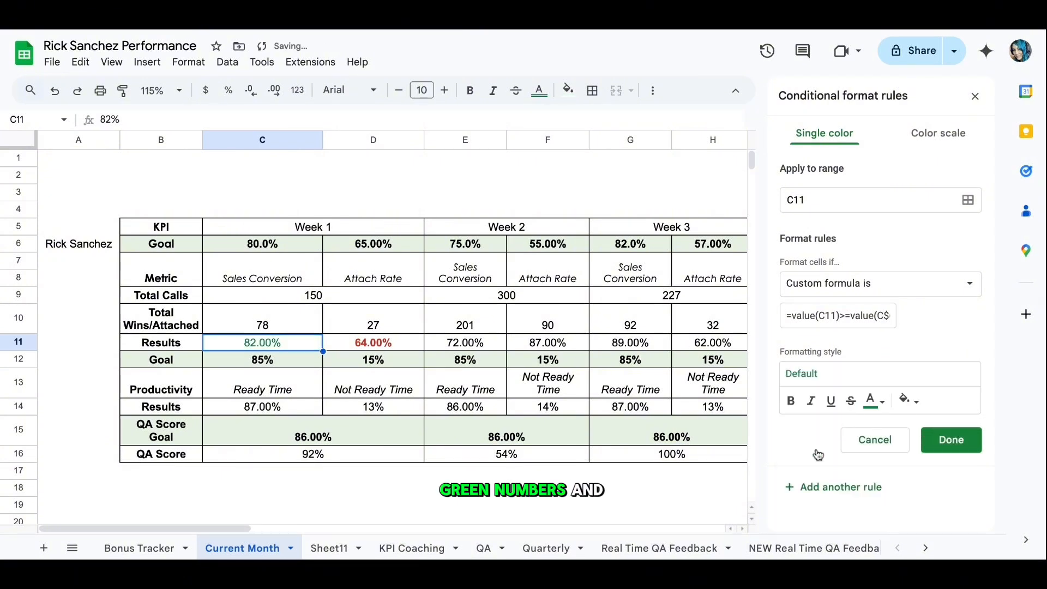
{"action": "left_click", "coordinate": [790, 406]}
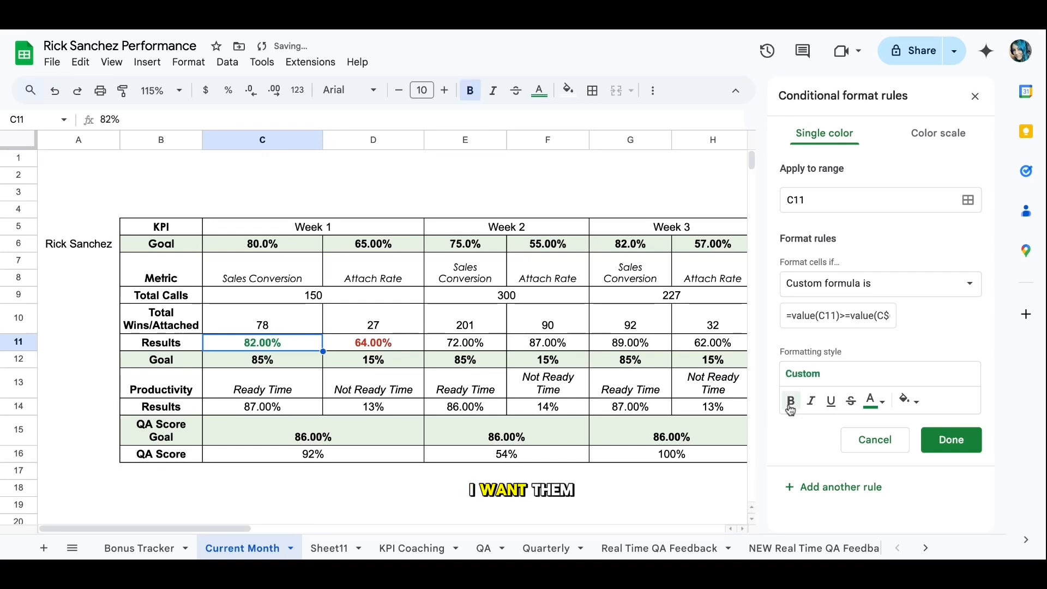
{"action": "left_click", "coordinate": [963, 446]}
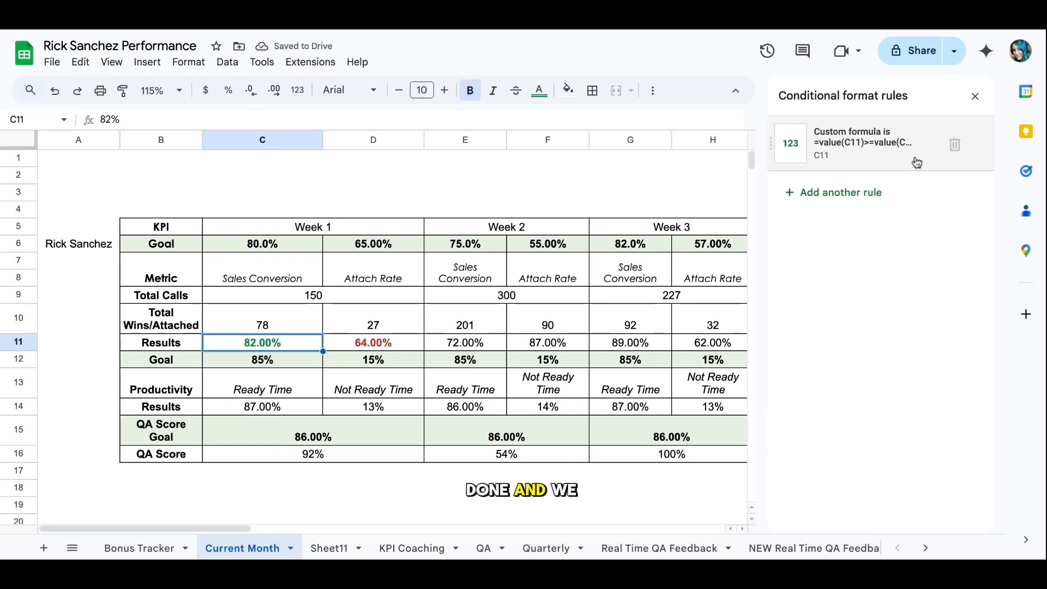
Add a second conditional formatting rule to cell C11 with the custom formula =value(C11)<value(C$6)
{"action": "left_click", "coordinate": [849, 192]}
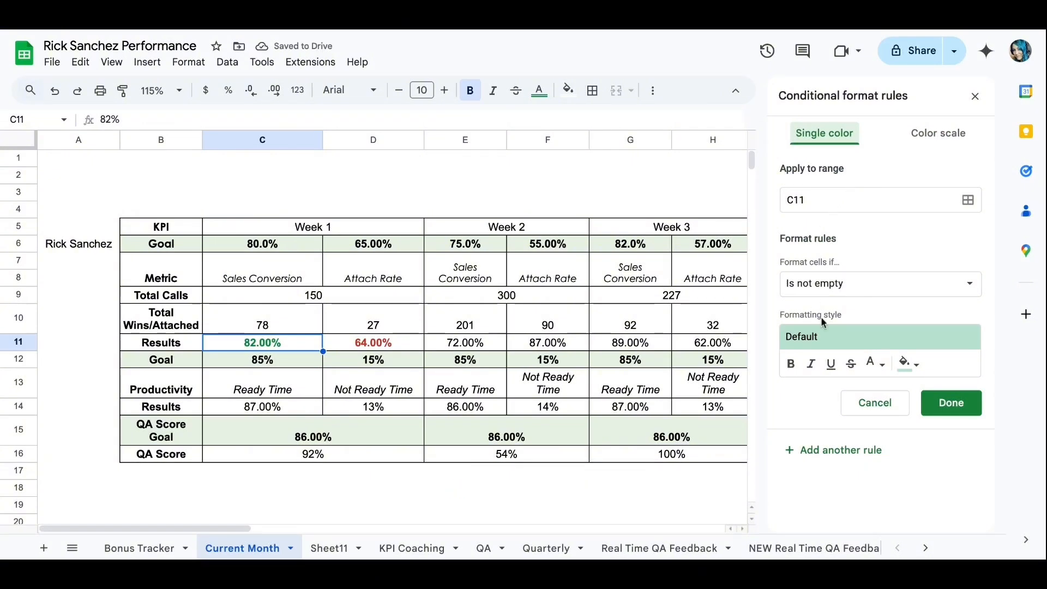
{"action": "left_click", "coordinate": [963, 284]}
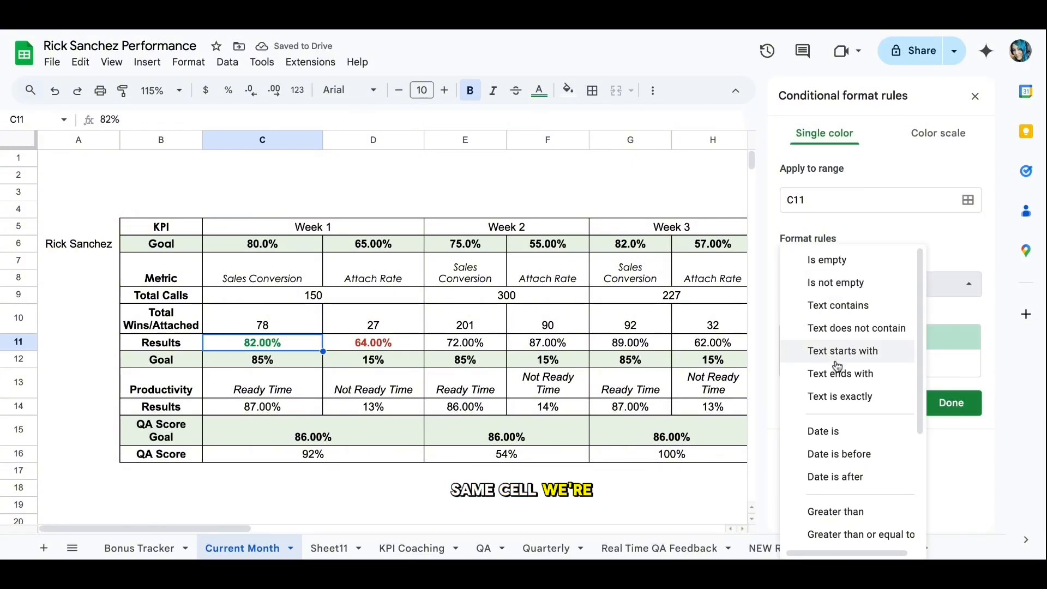
{"action": "scroll", "coordinate": [834, 392], "scroll_direction": "down", "scroll_amount": 3}
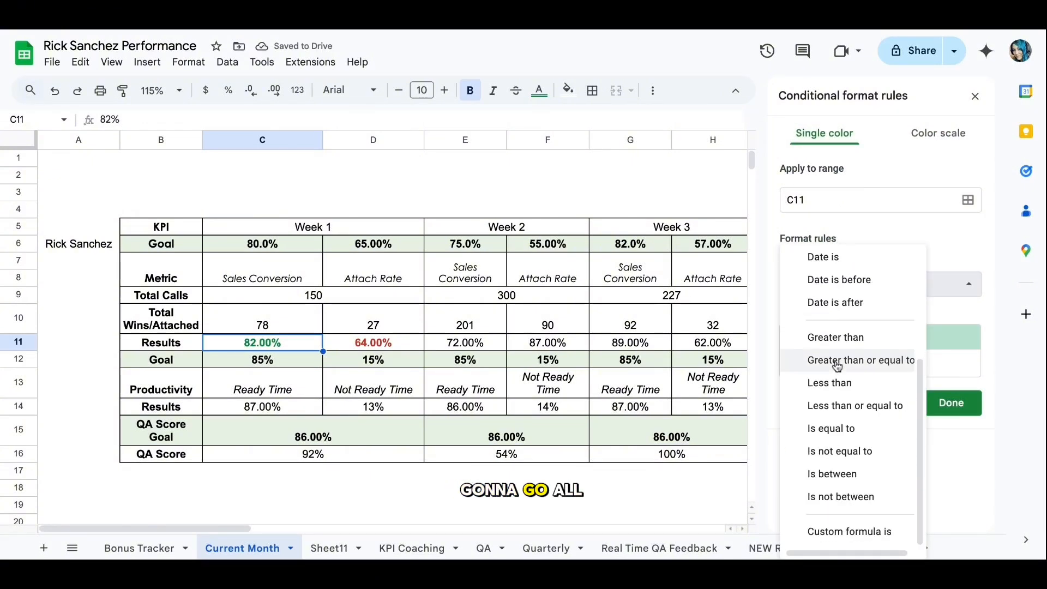
{"action": "left_click", "coordinate": [832, 533]}
{"action": "left_click", "coordinate": [817, 315]}
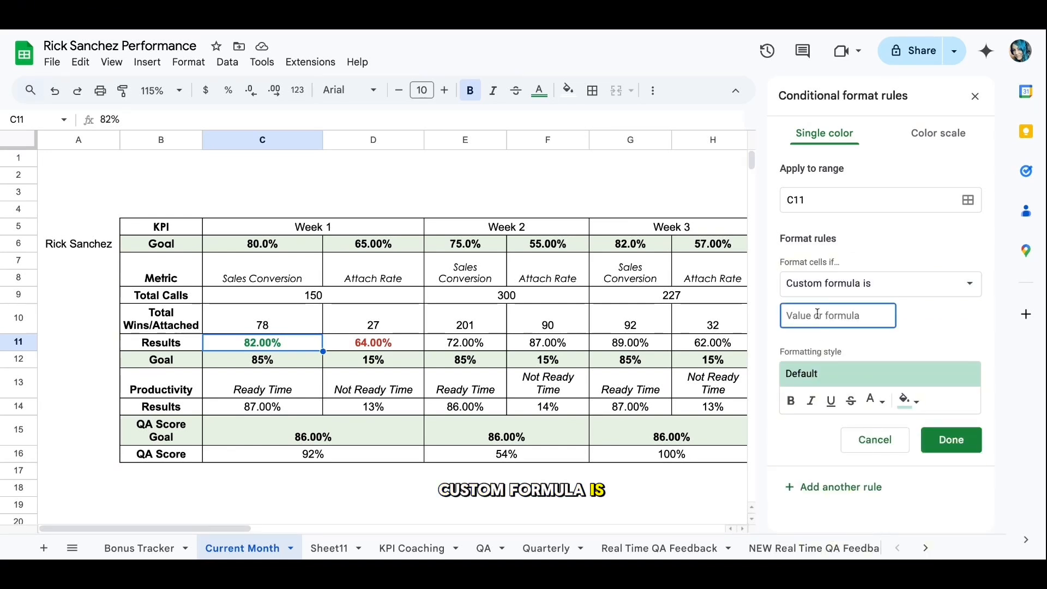
{"action": "type", "text": "=value(D11)<value(D$6)"}
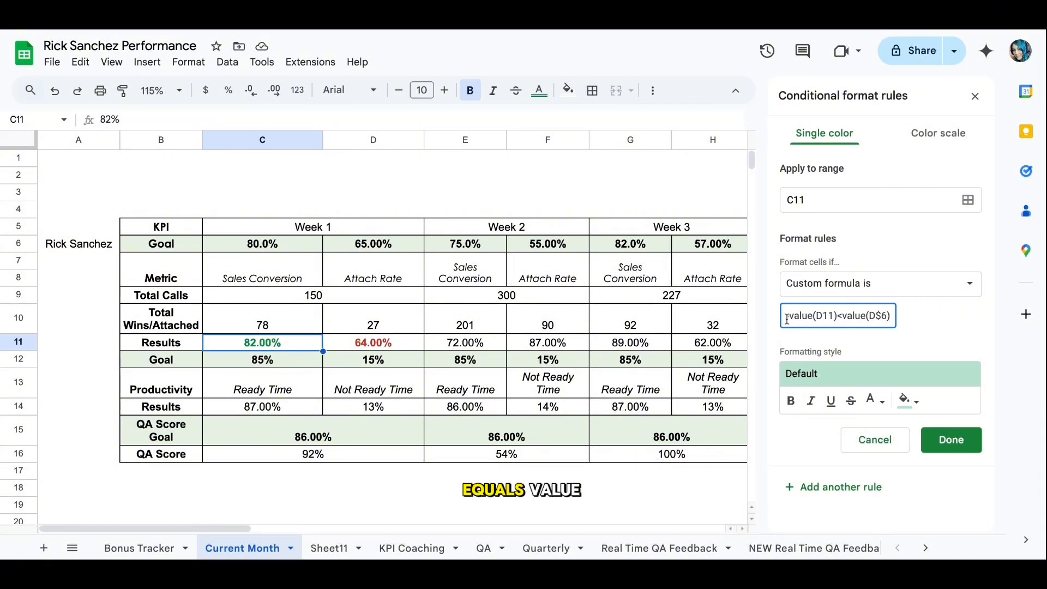
{"action": "left_click", "coordinate": [822, 317]}
{"action": "type", "text": "C"}
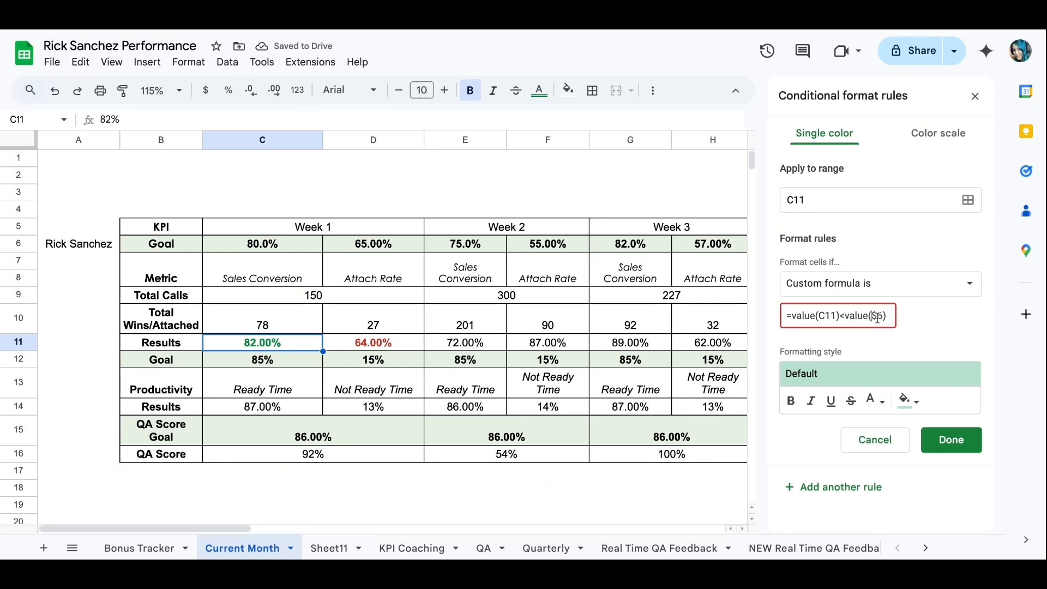
Give the below-goal rule on C11 red bold text, save it, and close the conditional formatting rules
{"action": "left_click", "coordinate": [831, 377]}
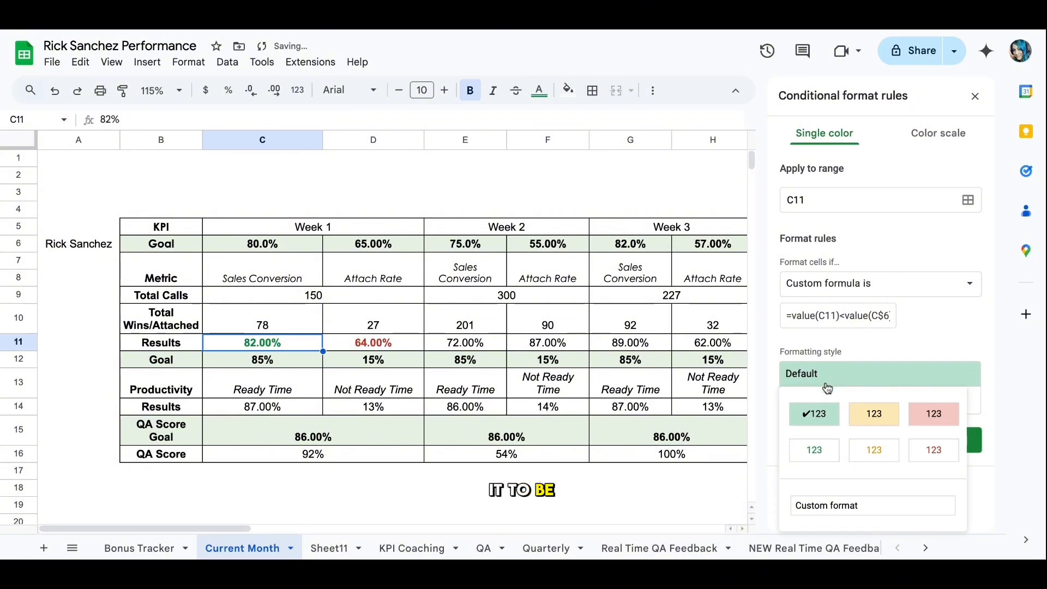
{"action": "left_click", "coordinate": [933, 451]}
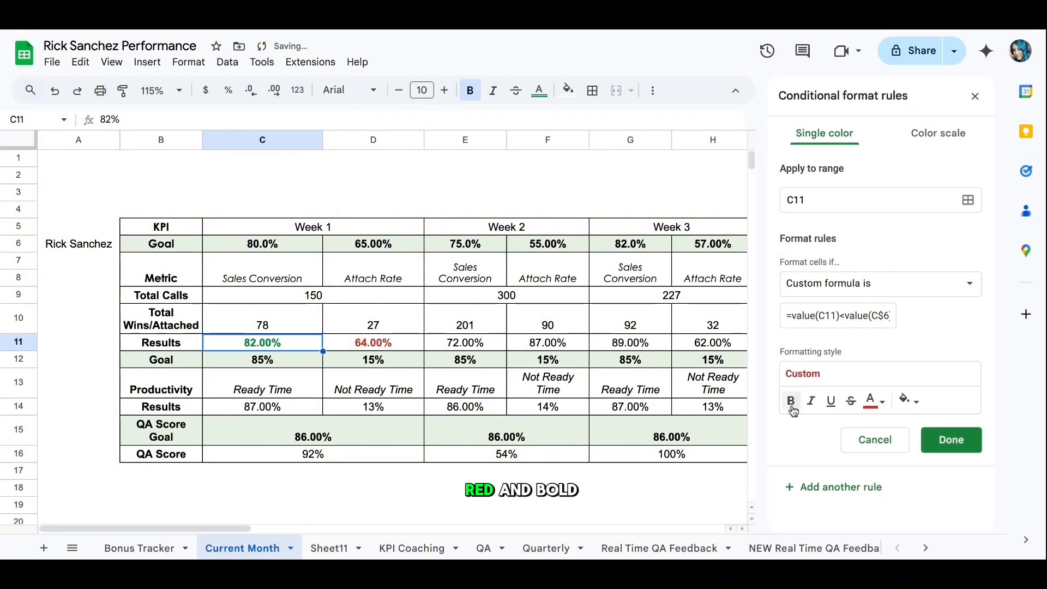
{"action": "left_click", "coordinate": [951, 441]}
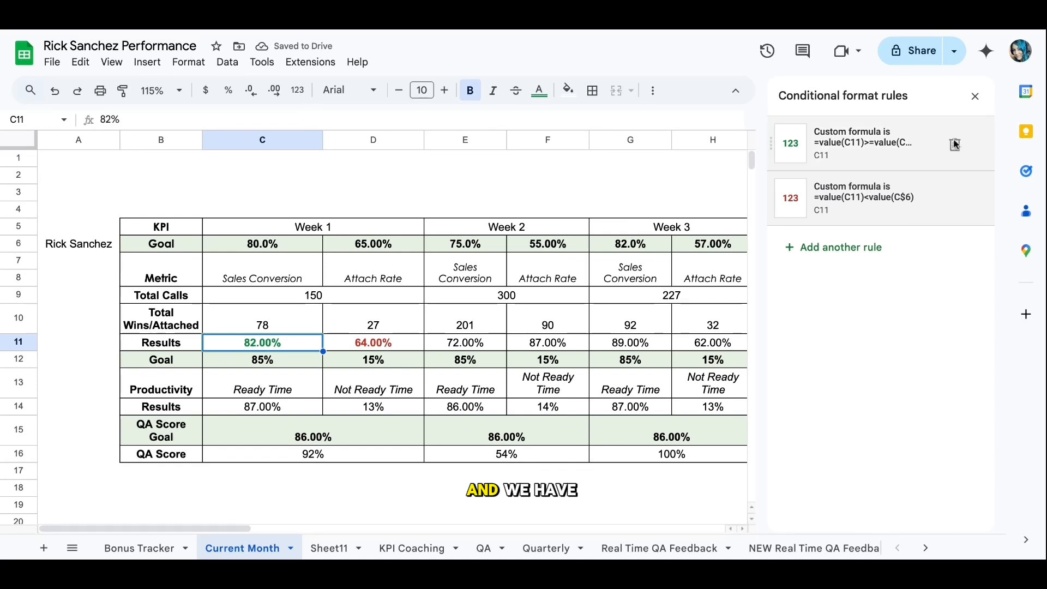
{"action": "left_click", "coordinate": [974, 105]}
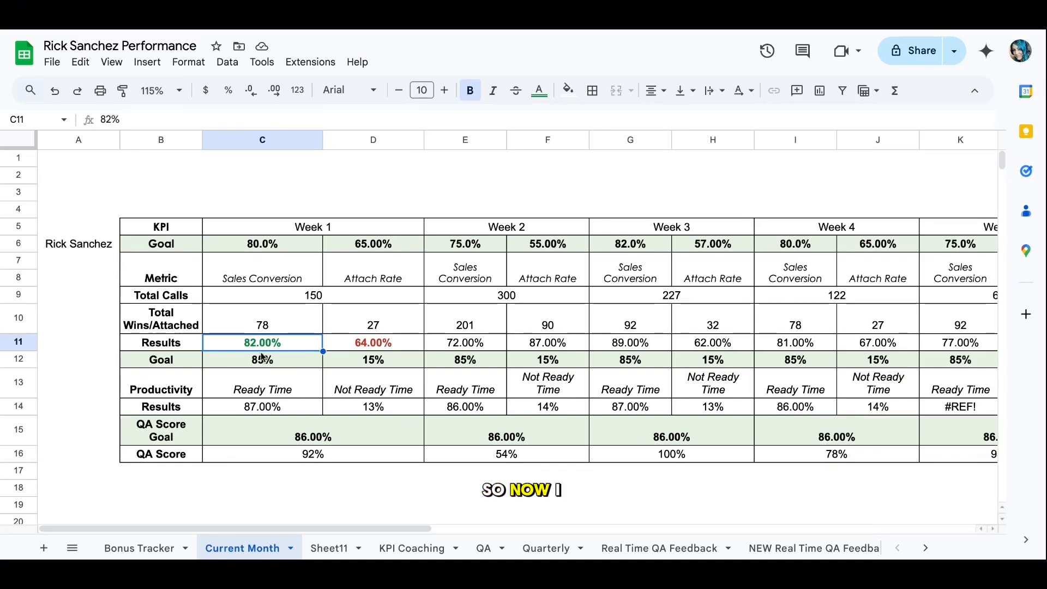
Create a conditional formatting rule for the week 1 Ready Time result in C14 with the condition Custom formula is
{"action": "left_click", "coordinate": [275, 413]}
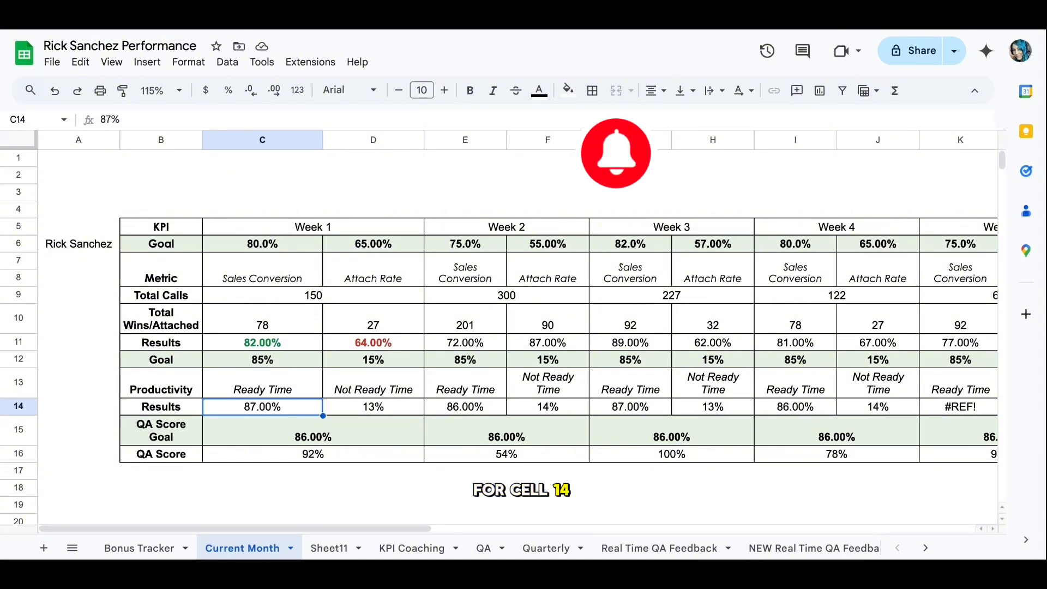
{"action": "left_click", "coordinate": [275, 359]}
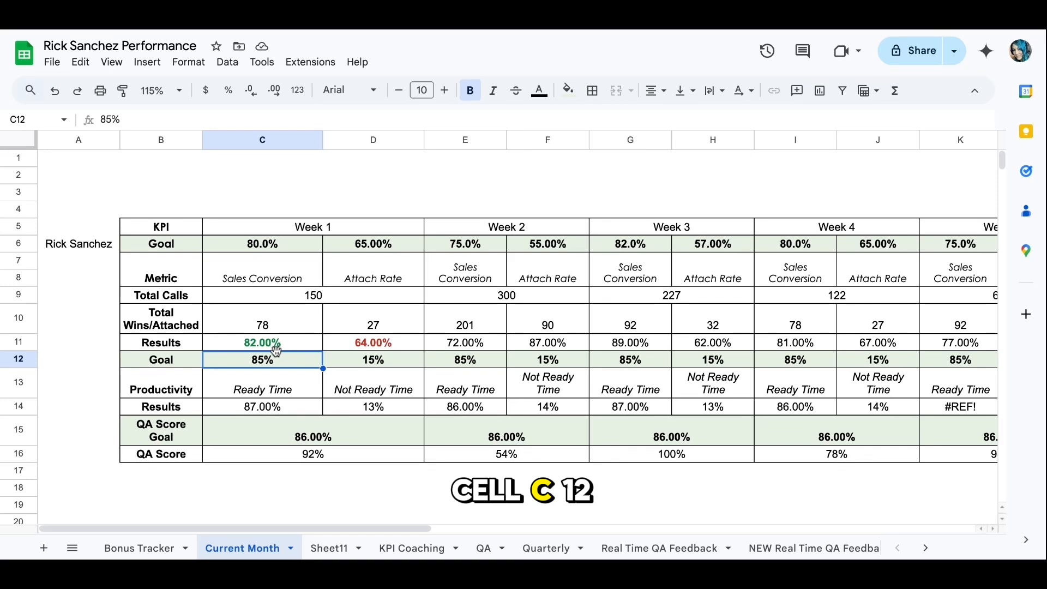
{"action": "left_click", "coordinate": [273, 413]}
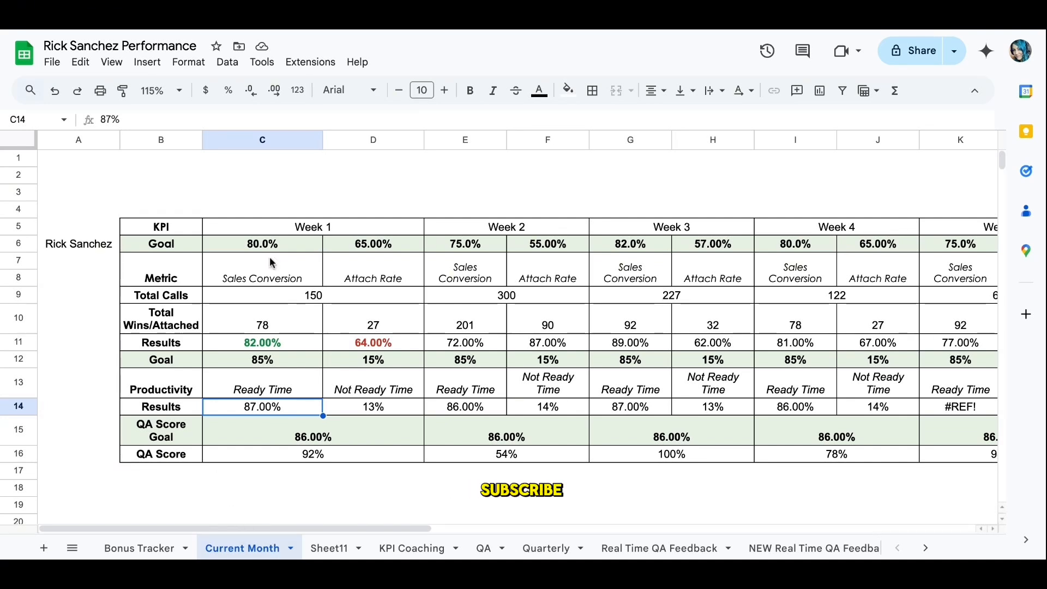
{"action": "left_click", "coordinate": [188, 62]}
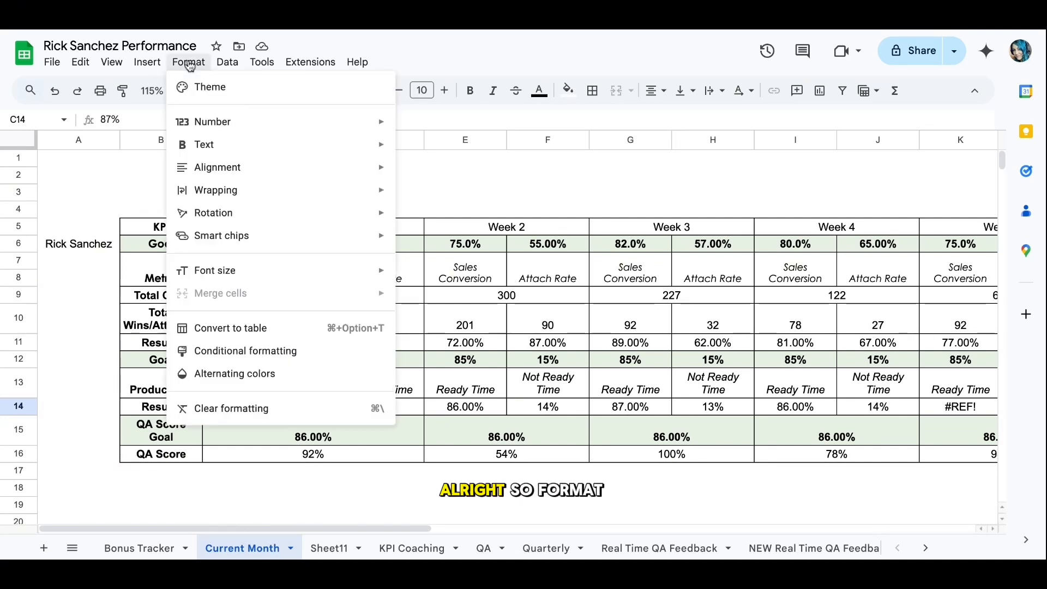
{"action": "left_click", "coordinate": [255, 355]}
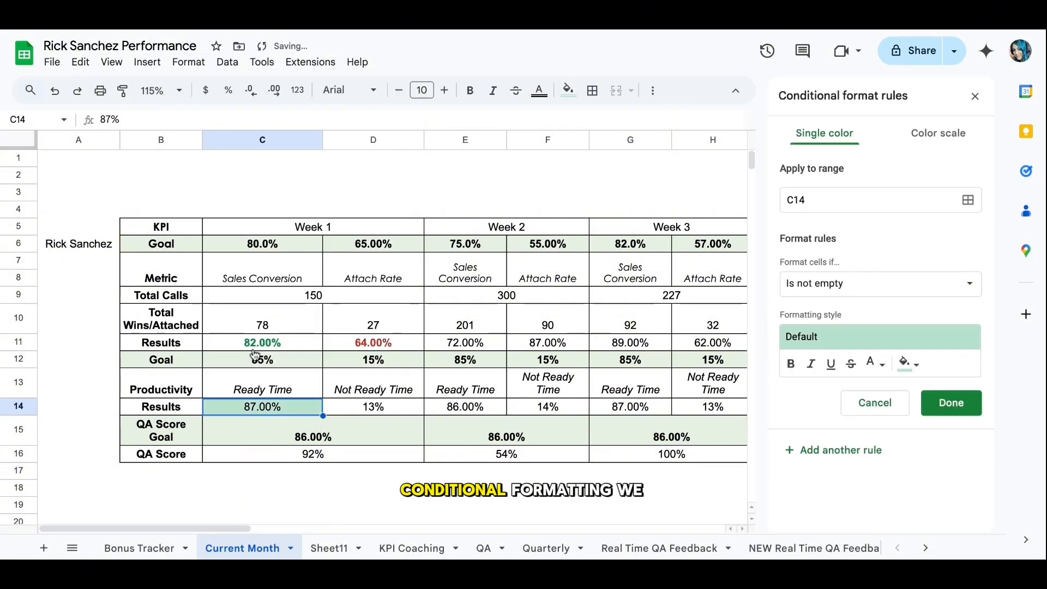
{"action": "left_click", "coordinate": [851, 290]}
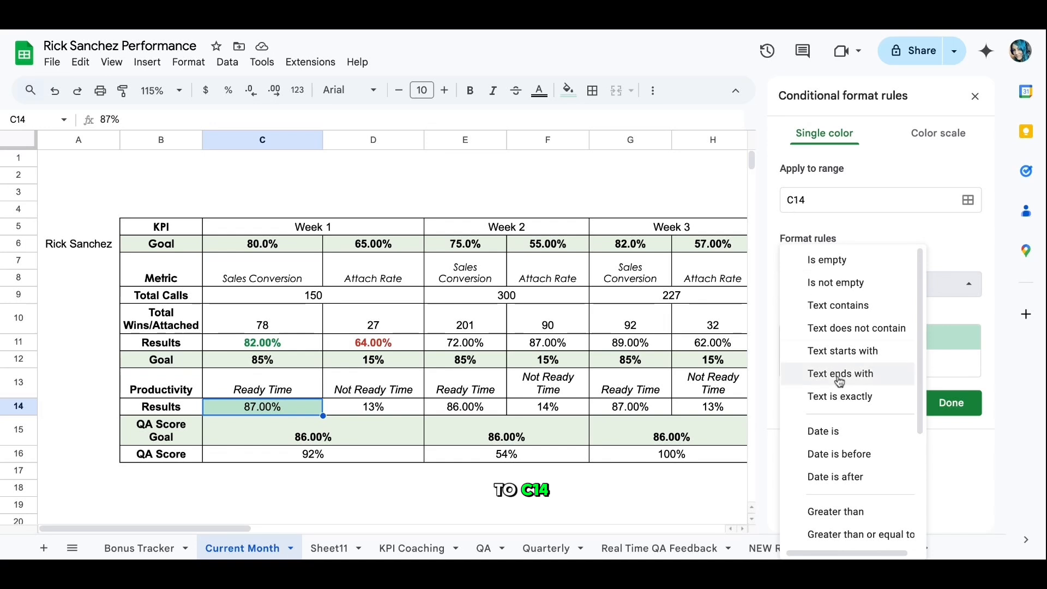
{"action": "scroll", "coordinate": [835, 392], "scroll_direction": "down", "scroll_amount": 4}
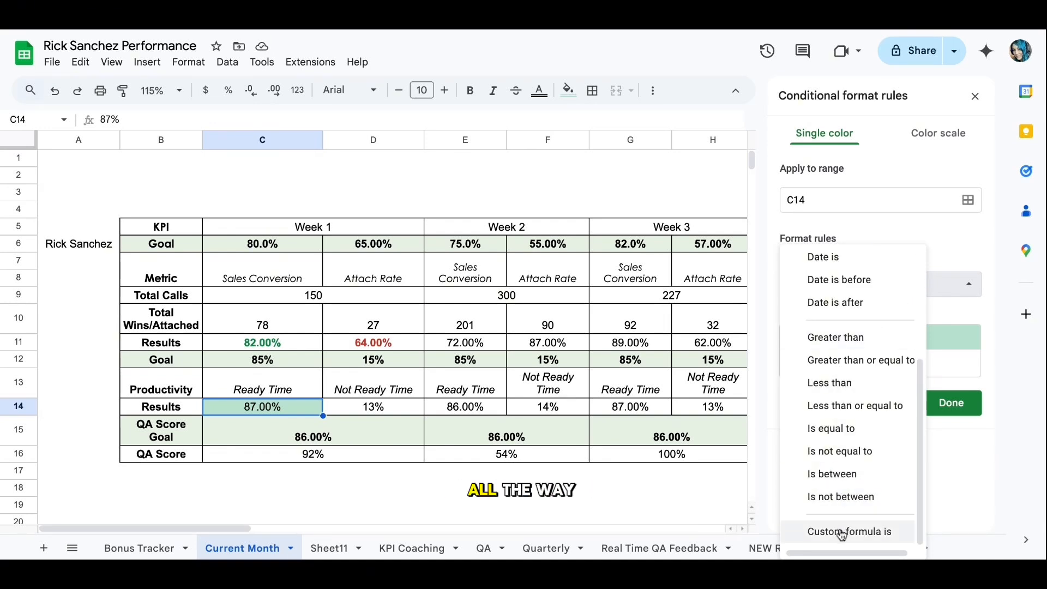
{"action": "left_click", "coordinate": [861, 534]}
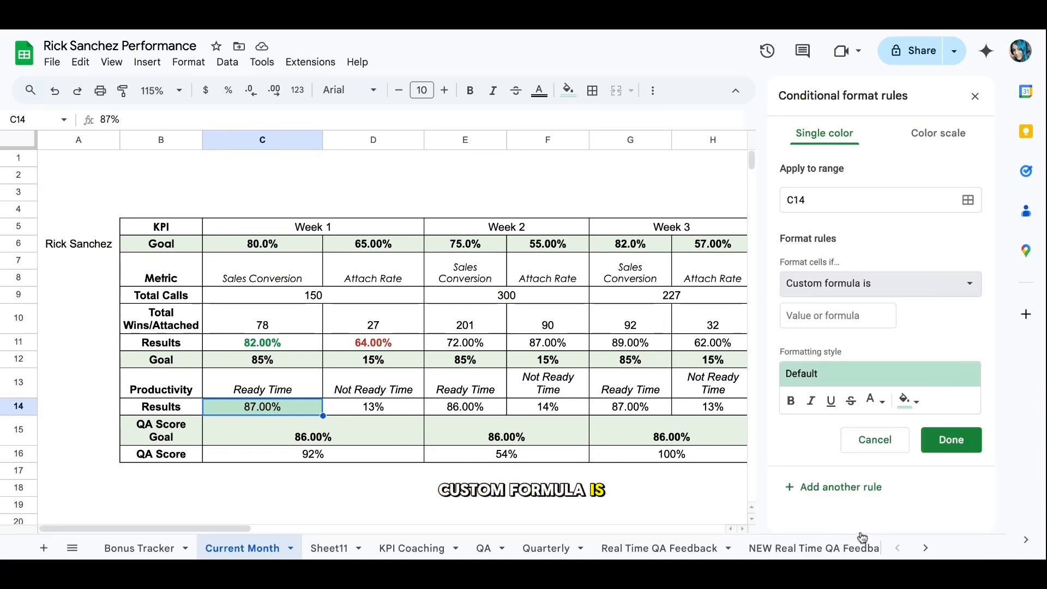
Enter =value(C14)>=value(C$12) as the rule's formula so it tests for meeting or exceeding the Ready Time goal
{"action": "left_click", "coordinate": [831, 319]}
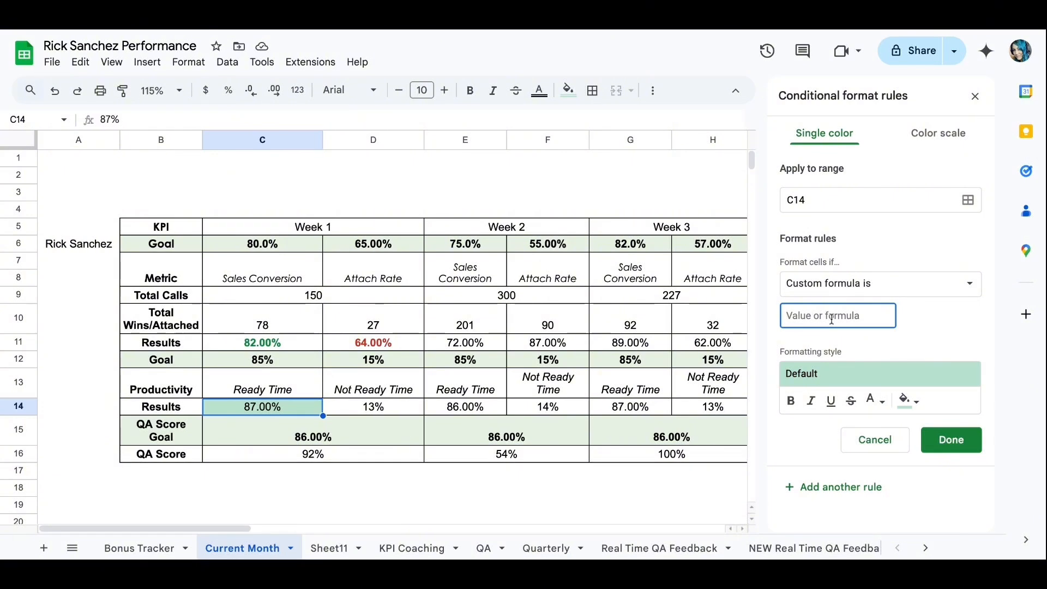
{"action": "type", "text": "=value(D11)<value(D$6)"}
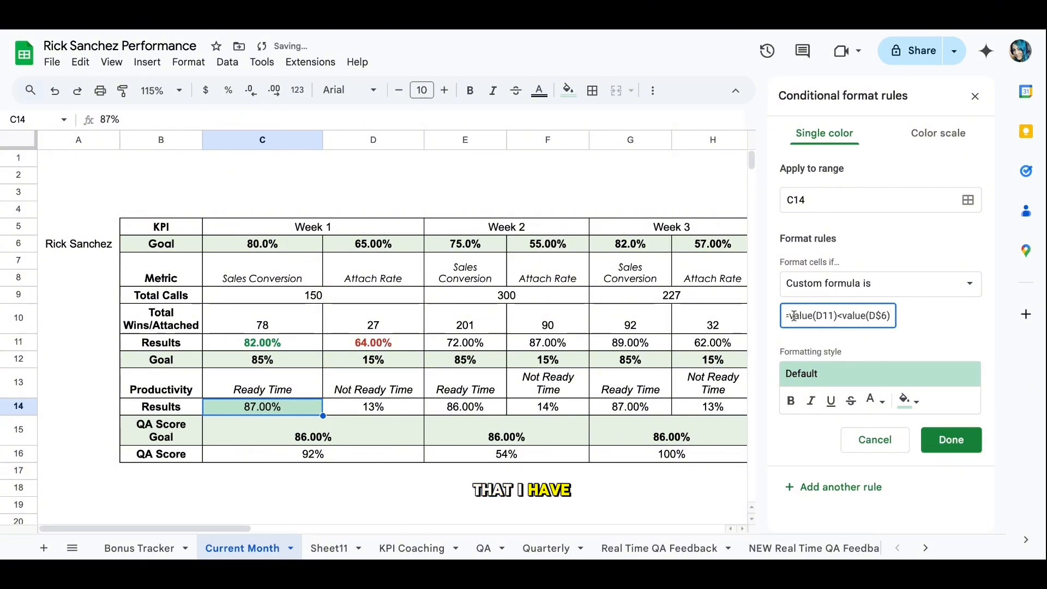
{"action": "left_click", "coordinate": [822, 317]}
{"action": "key", "text": "BackSpace"}
{"action": "type", "text": "C"}
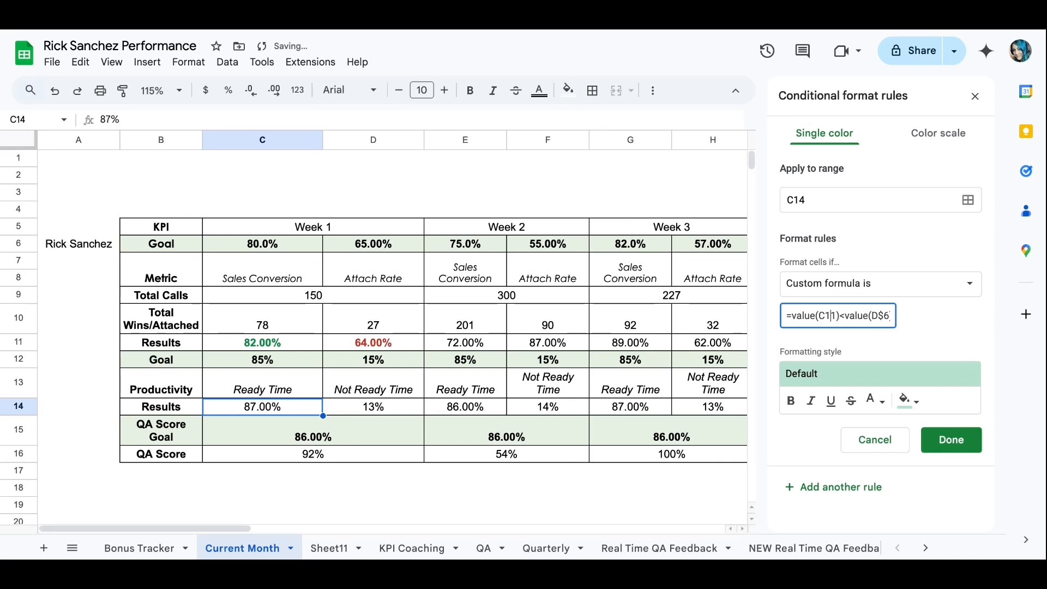
{"action": "type", "text": "4"}
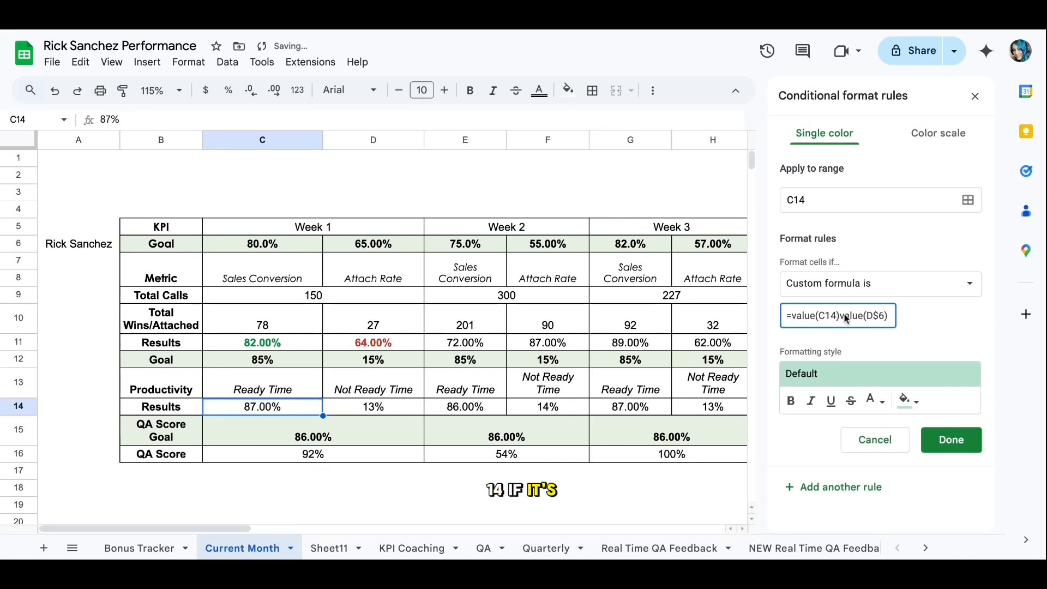
{"action": "type", "text": ">="}
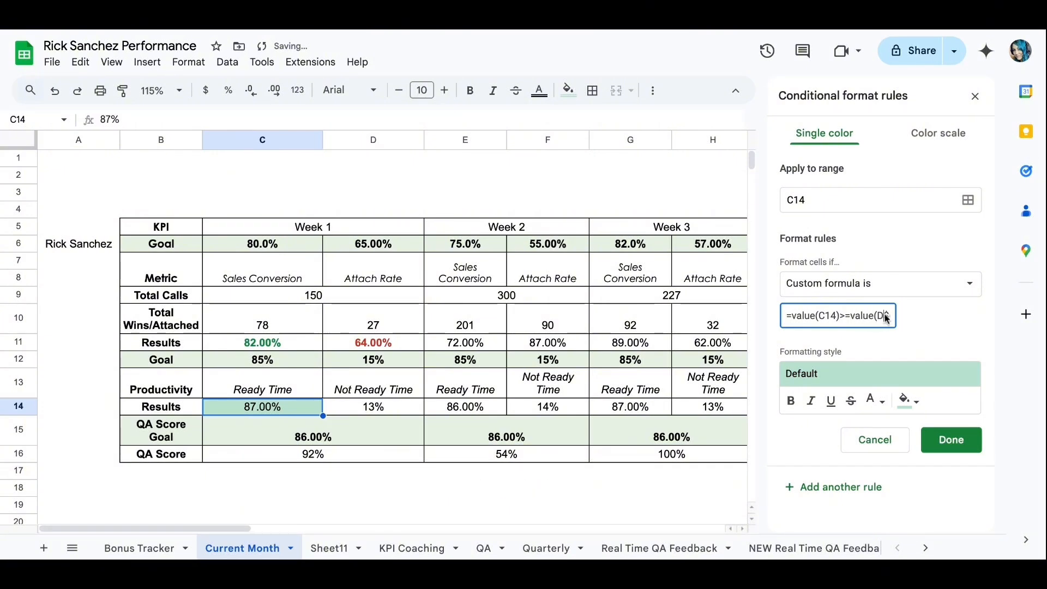
{"action": "type", "text": "C"}
{"action": "key", "text": "Right"}
{"action": "key", "text": "Right"}
{"action": "key", "text": "Right"}
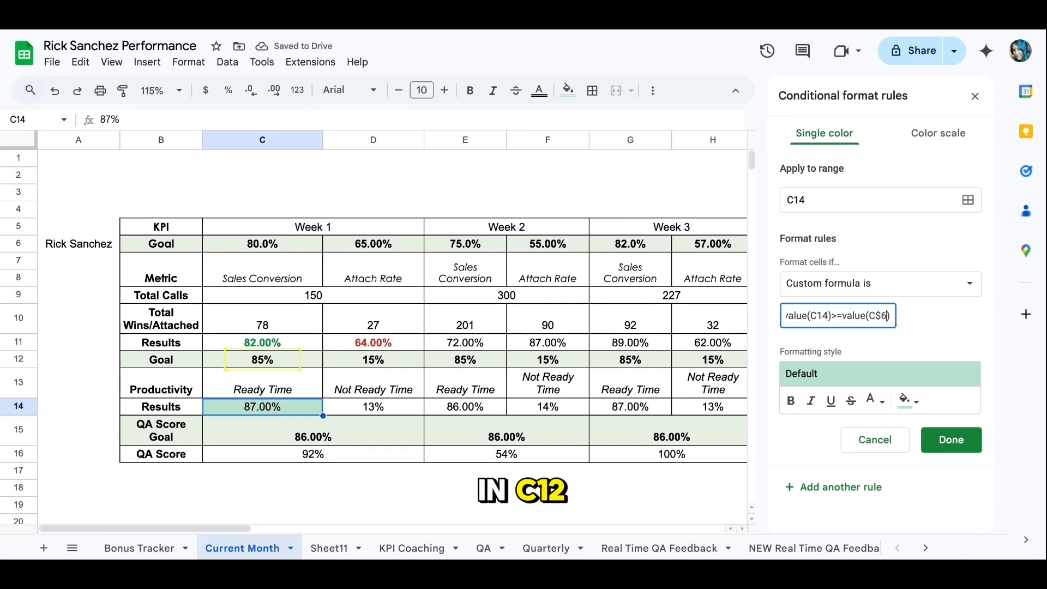
{"action": "key", "text": "BackSpace"}
{"action": "key", "text": "BackSpace"}
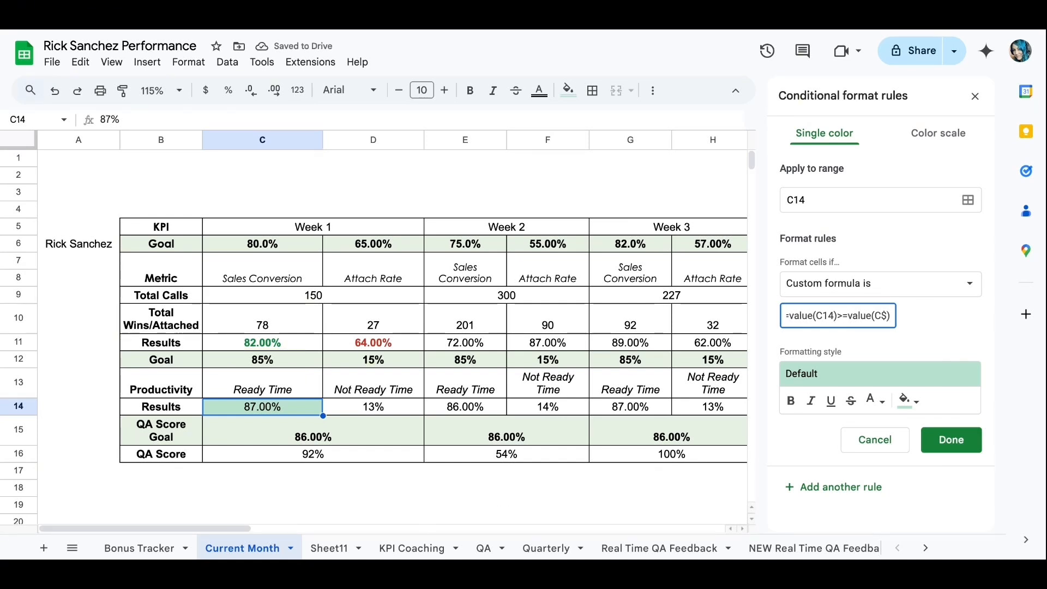
{"action": "type", "text": "12"}
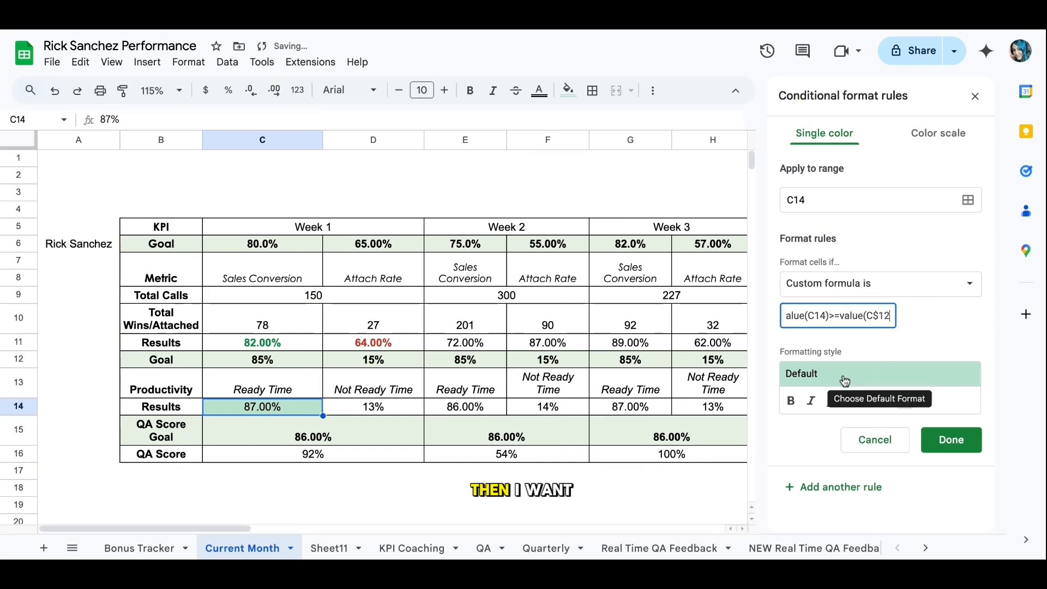
Set the C14 rule's formatting style to green bold text without fill and save the rule
{"action": "left_click", "coordinate": [850, 375]}
{"action": "left_click", "coordinate": [812, 460]}
{"action": "left_click", "coordinate": [791, 412]}
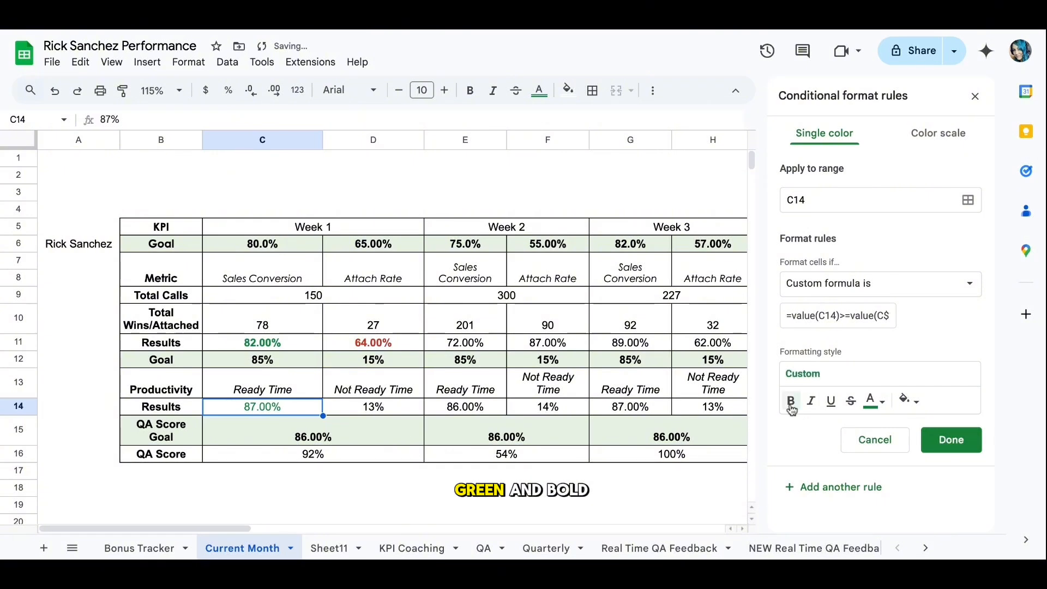
{"action": "left_click", "coordinate": [951, 443]}
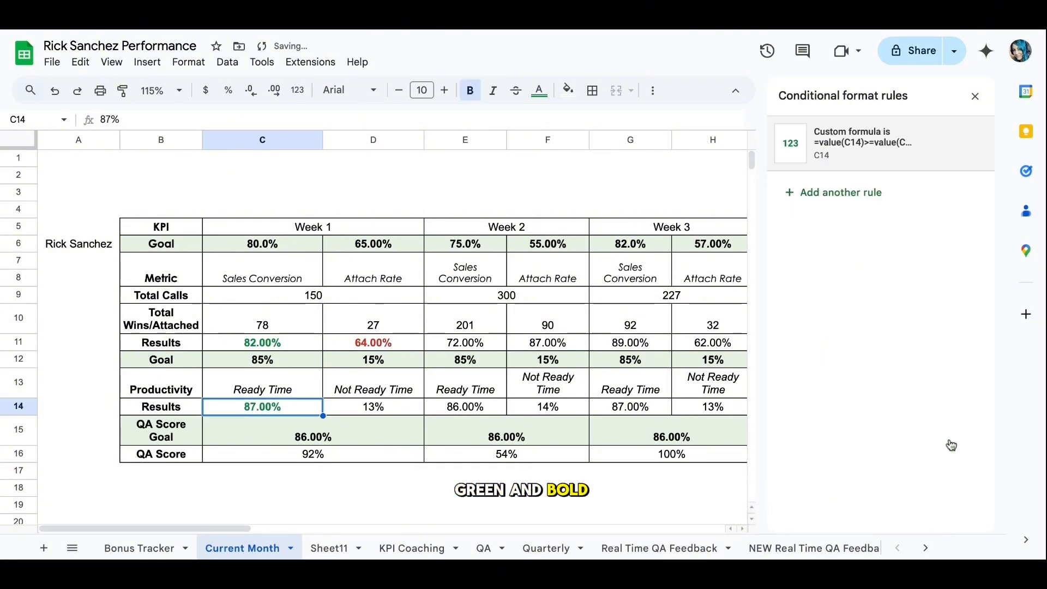
{"action": "left_click", "coordinate": [581, 491]}
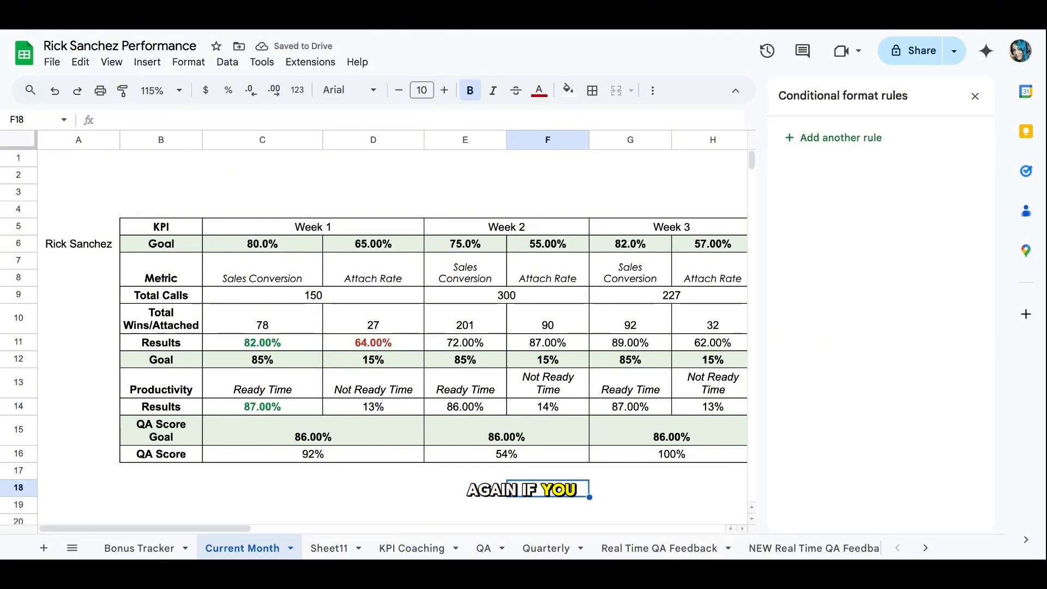